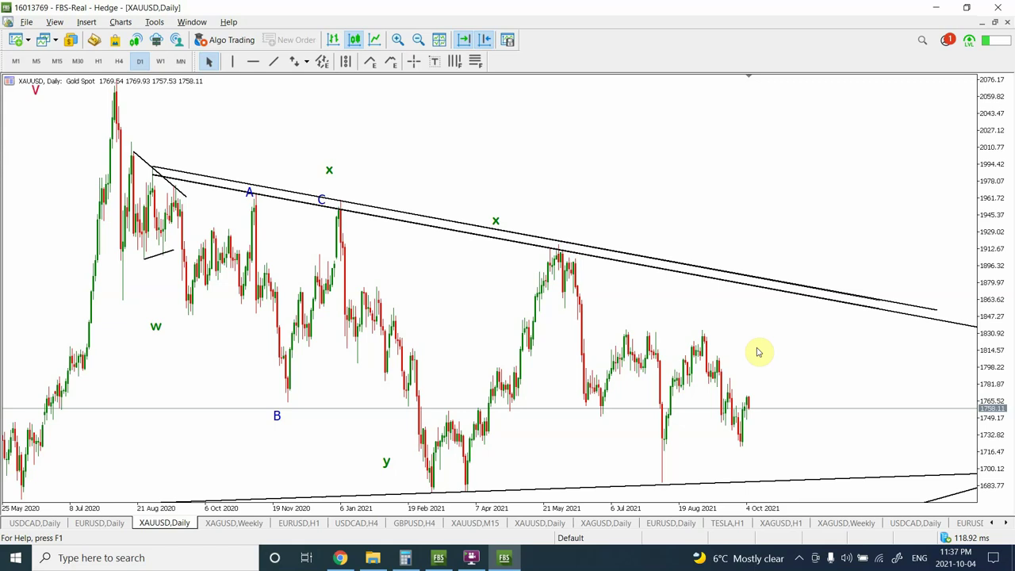
Show the Patreon membership page in Chrome and return to the XAUUSD chart in MetaTrader 5.
click(340, 559)
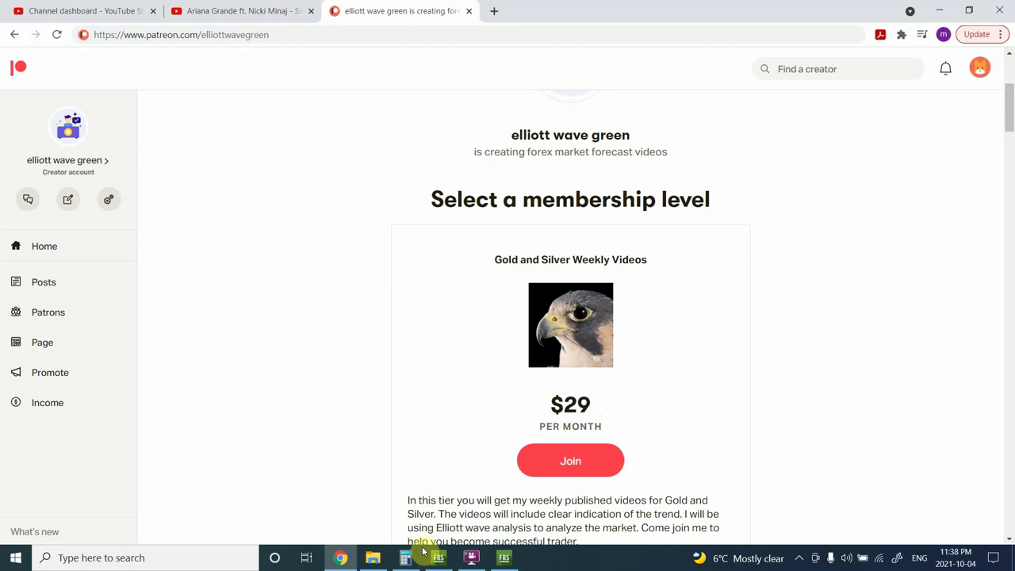
click(504, 559)
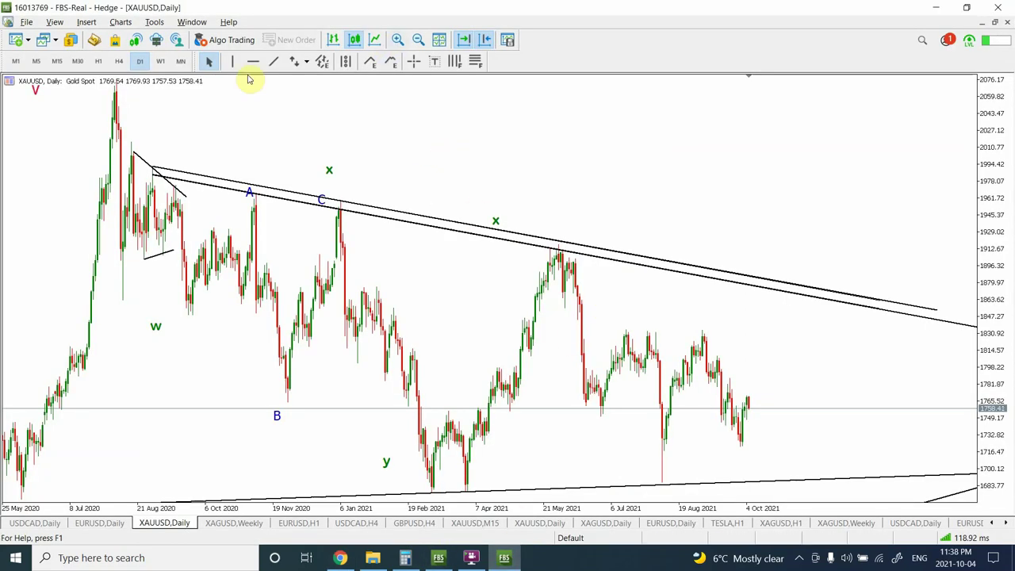
Zoom out the XAUUSD chart on the M15 timeframe, compare it with M30, and settle on H1.
click(57, 64)
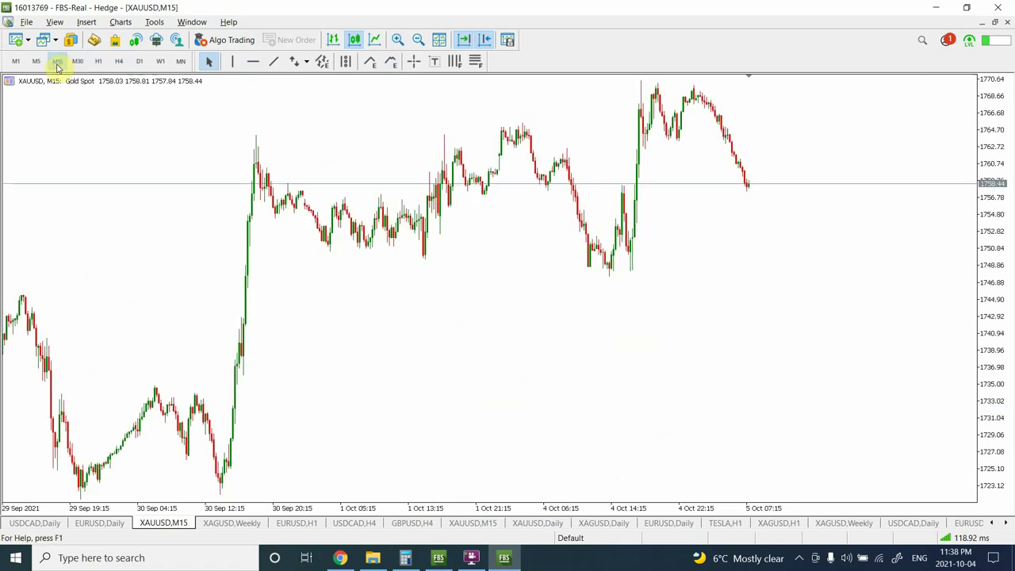
click(419, 39)
click(418, 40)
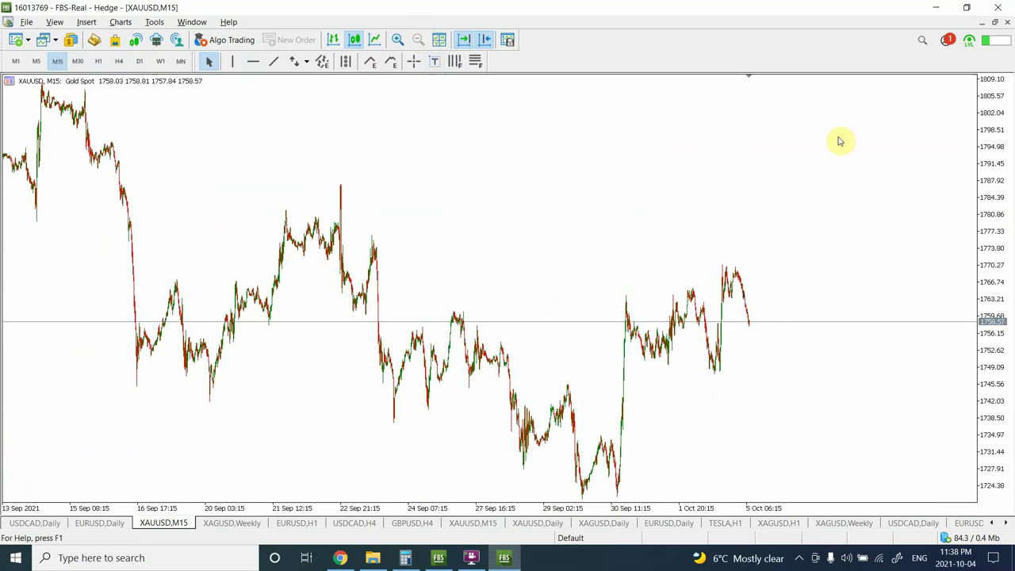
click(79, 62)
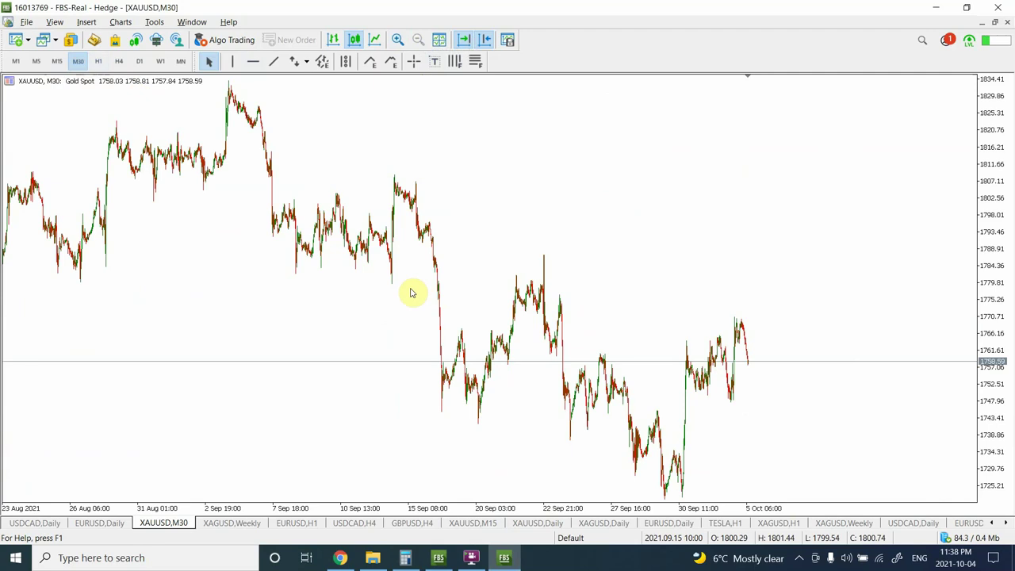
click(98, 62)
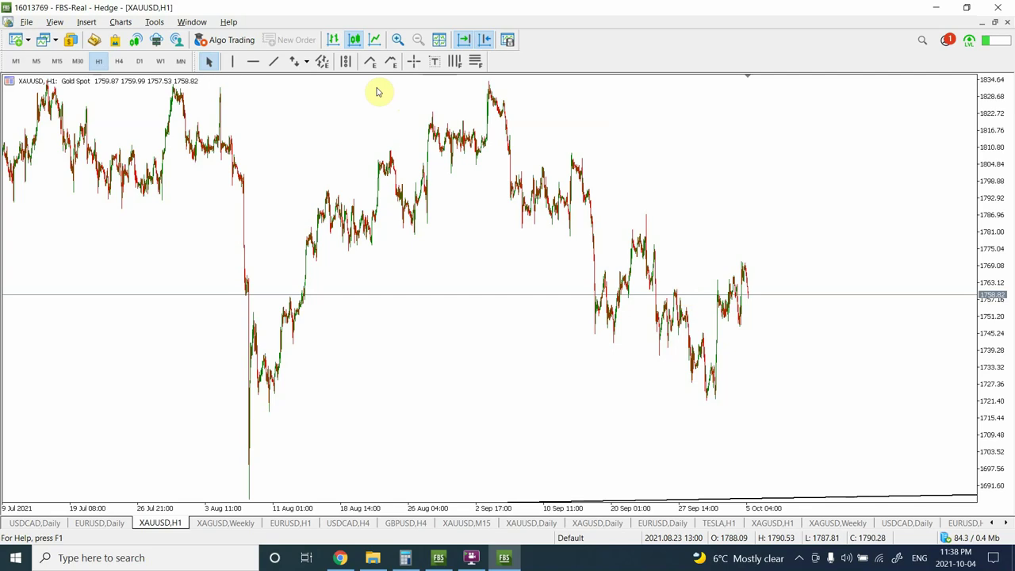
Draw an equidistant channel down from the early-September high along the falling highs, with its lower line through the mid-September low.
click(323, 62)
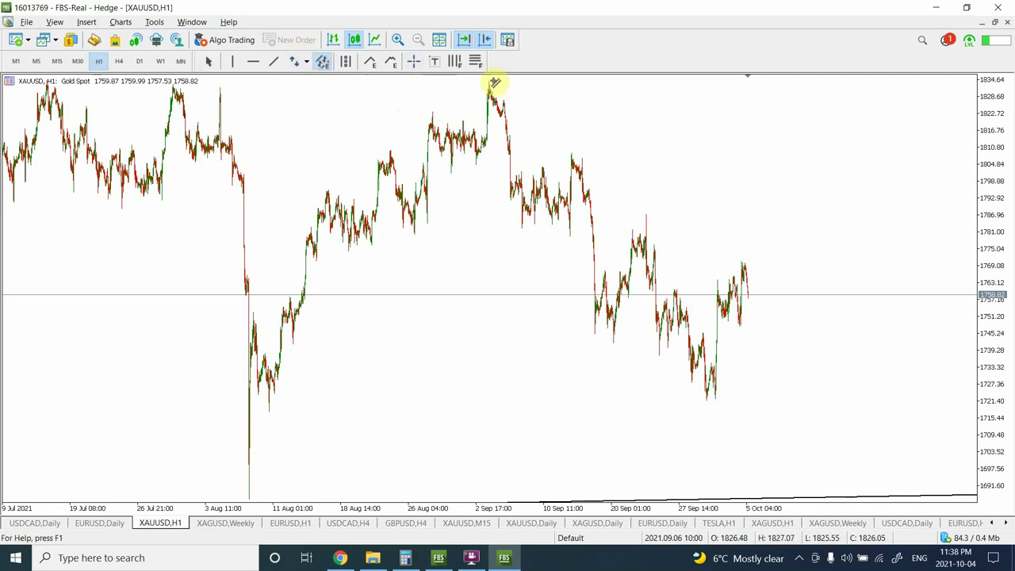
drag(489, 80, 846, 377)
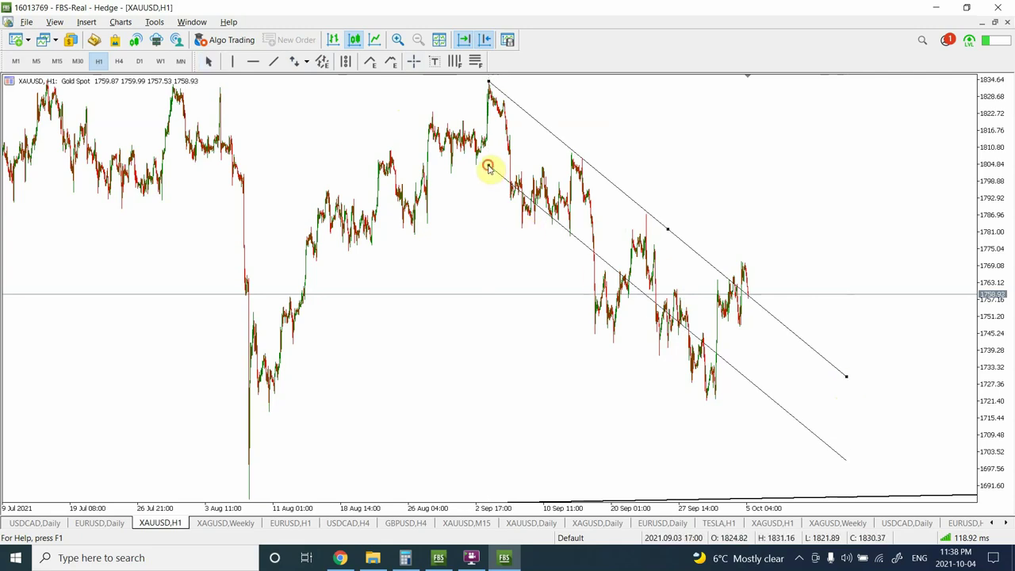
drag(489, 166, 468, 232)
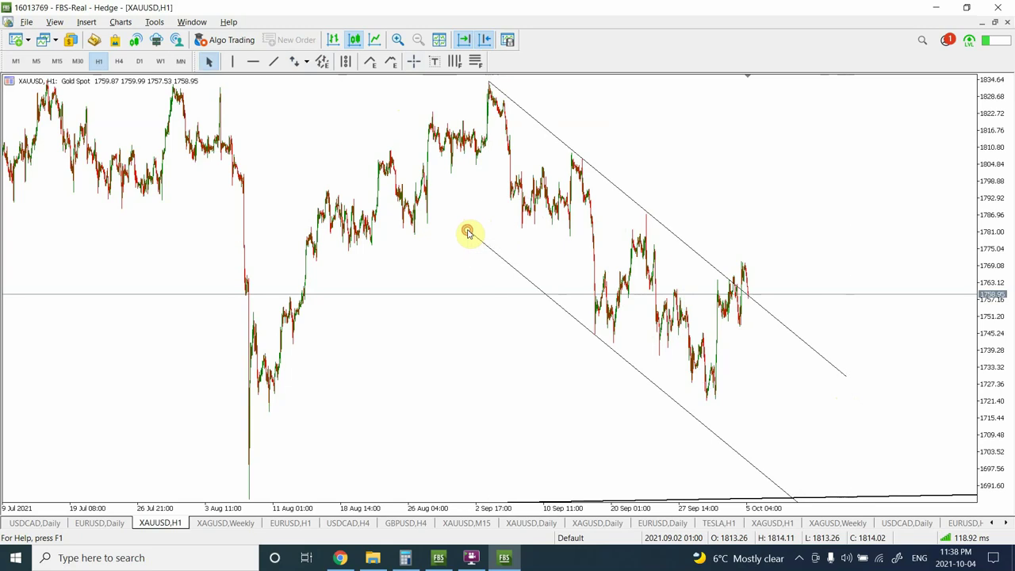
click(628, 204)
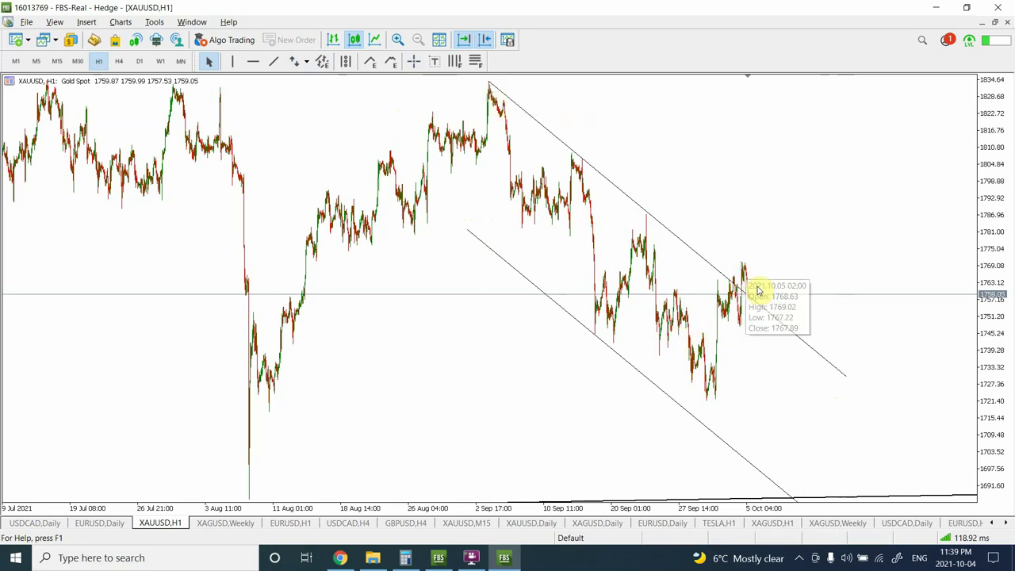
Examine price against the channel's upper line on the M15, M30 and H1 timeframes.
click(58, 61)
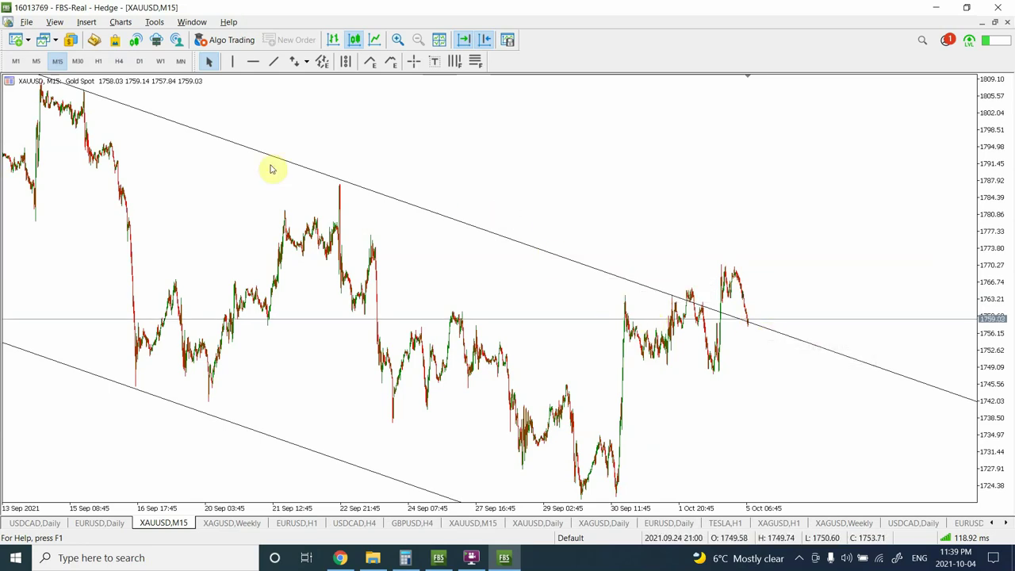
click(77, 62)
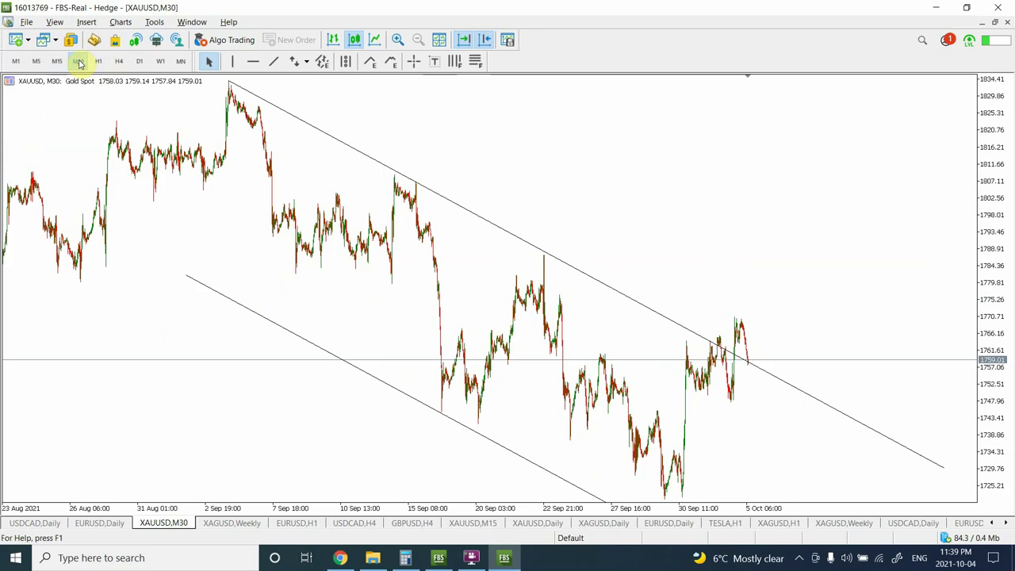
click(99, 62)
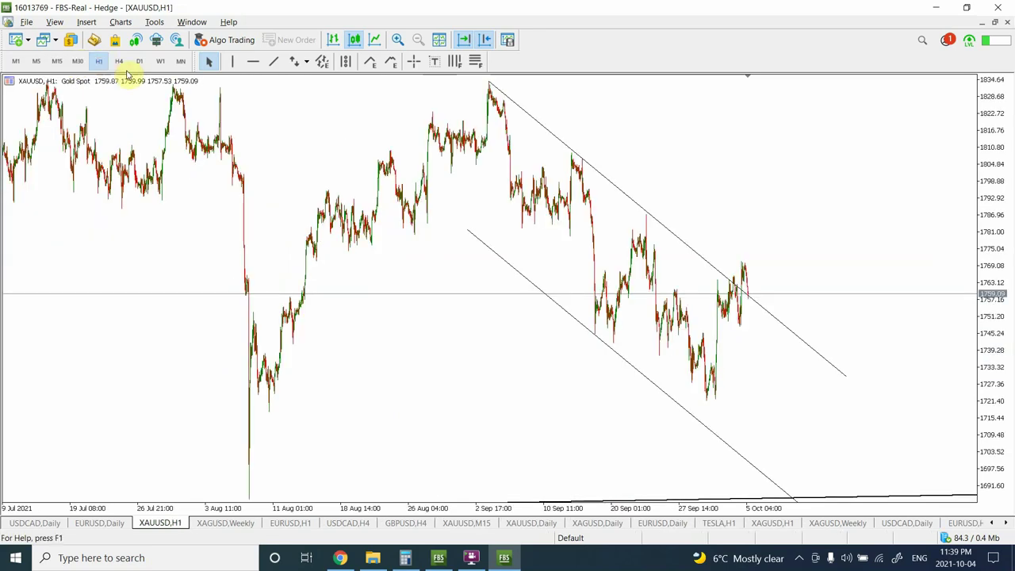
On the H4 timeframe, place a horizontal line at the July to September highs, at 1834.45.
click(123, 64)
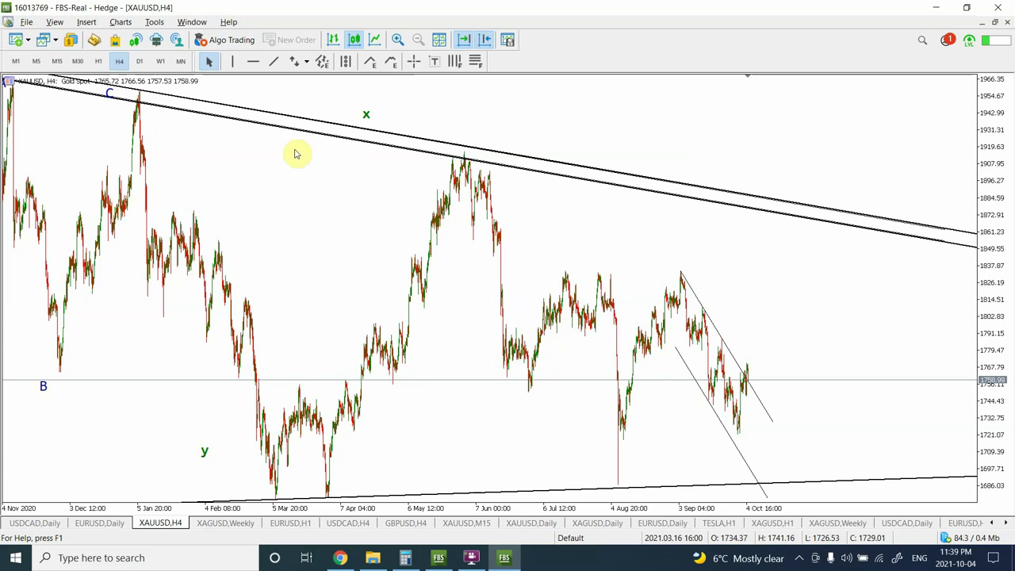
click(252, 63)
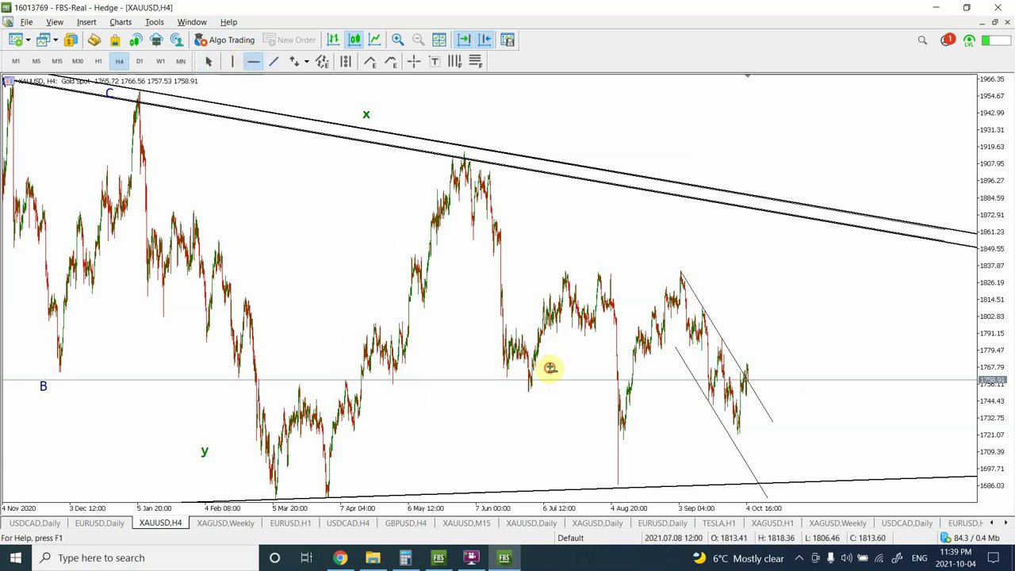
drag(607, 327, 594, 271)
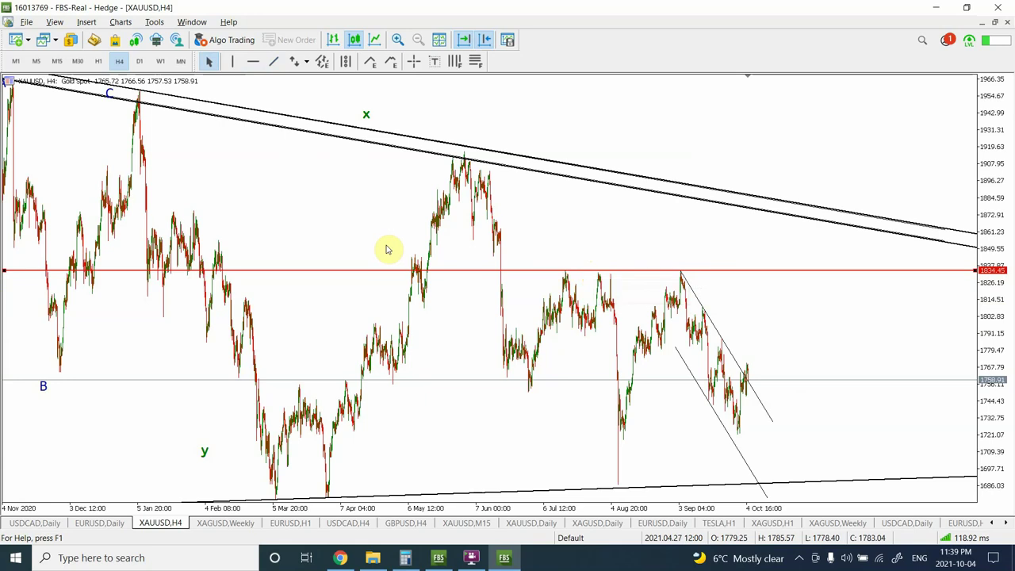
On the M15 timeframe, place a horizontal line at the most recent swing low, at 1747.50.
click(57, 62)
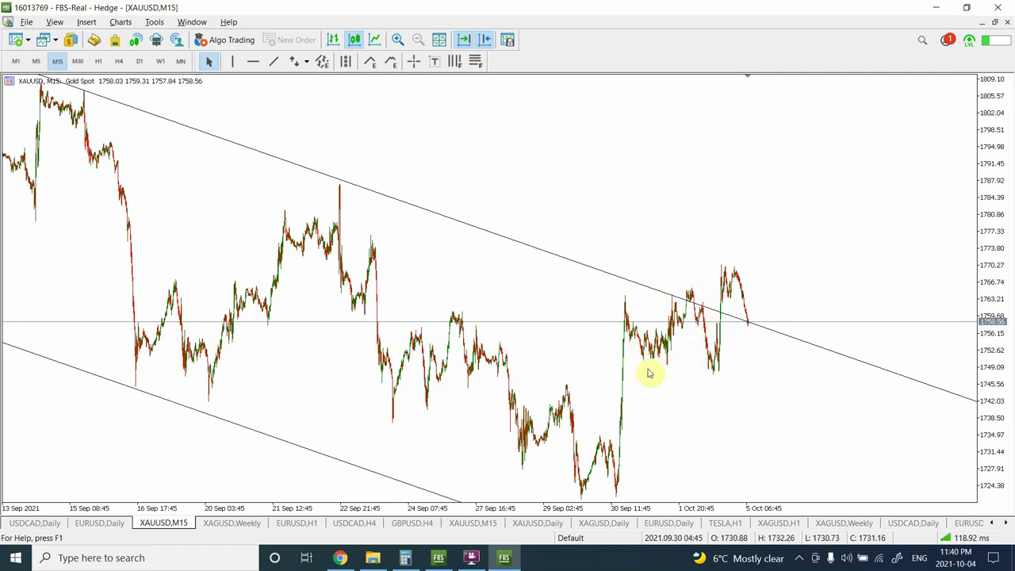
click(252, 62)
drag(600, 370, 605, 378)
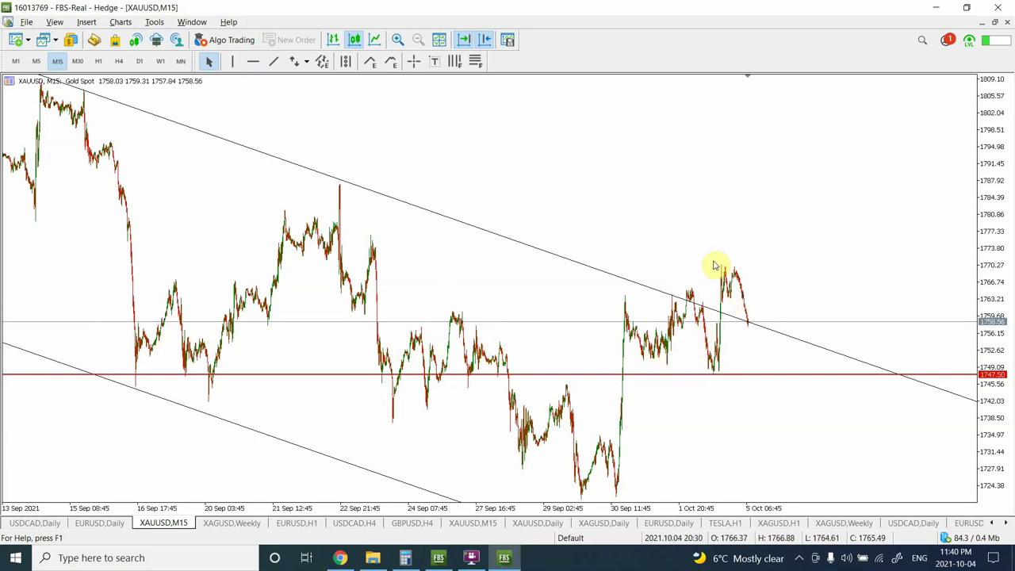
On the H1 timeframe, draw two trendlines projecting a rise from the latest low to just under 1834.45 and a pullback to about 1805.
click(77, 62)
click(98, 62)
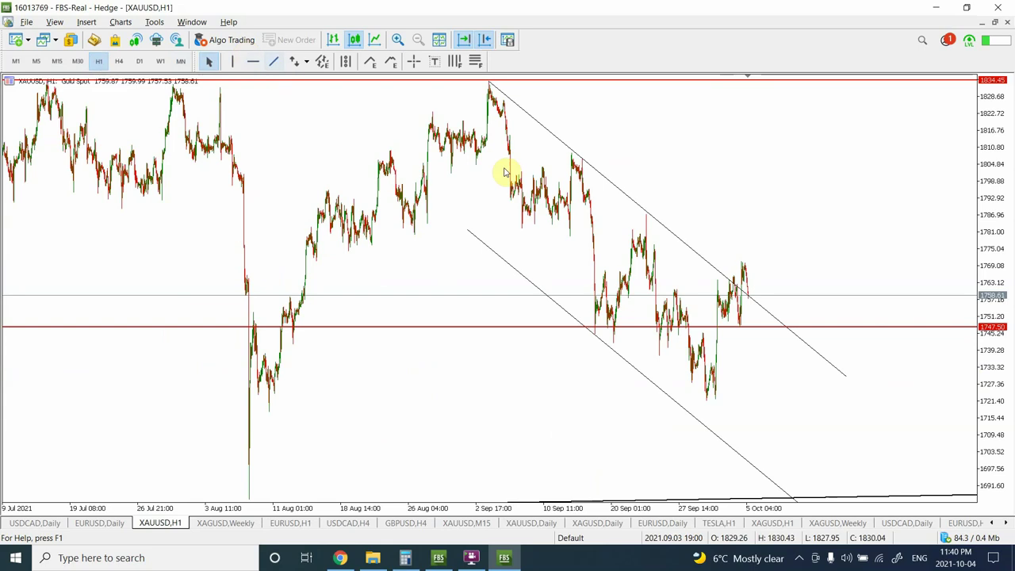
drag(988, 164, 989, 192)
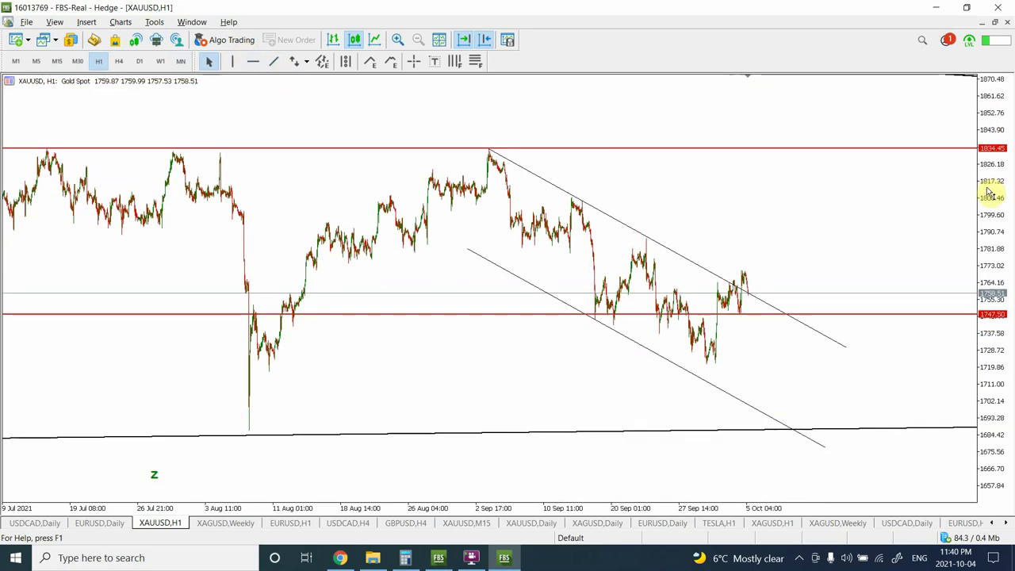
click(274, 62)
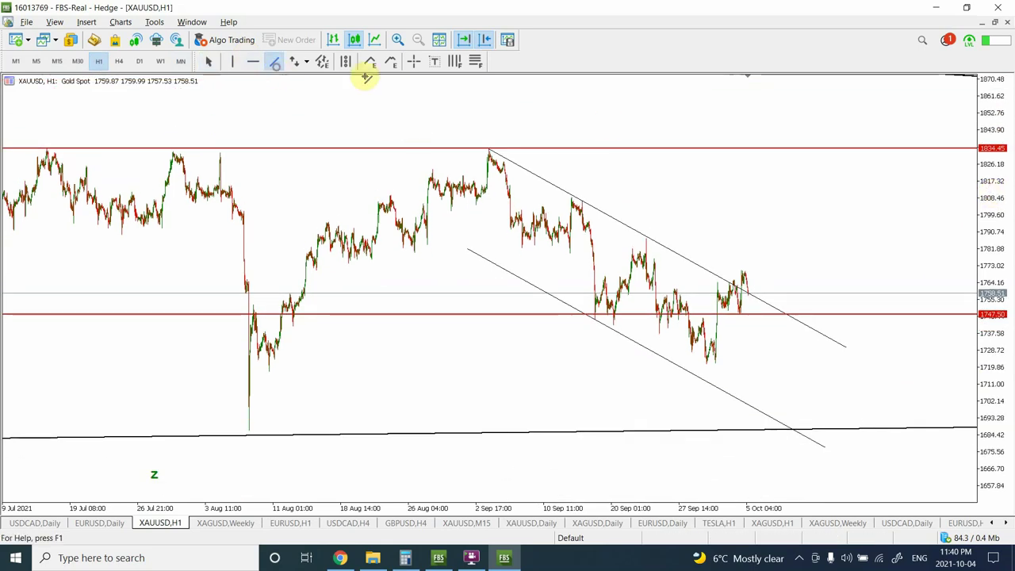
drag(744, 306, 753, 152)
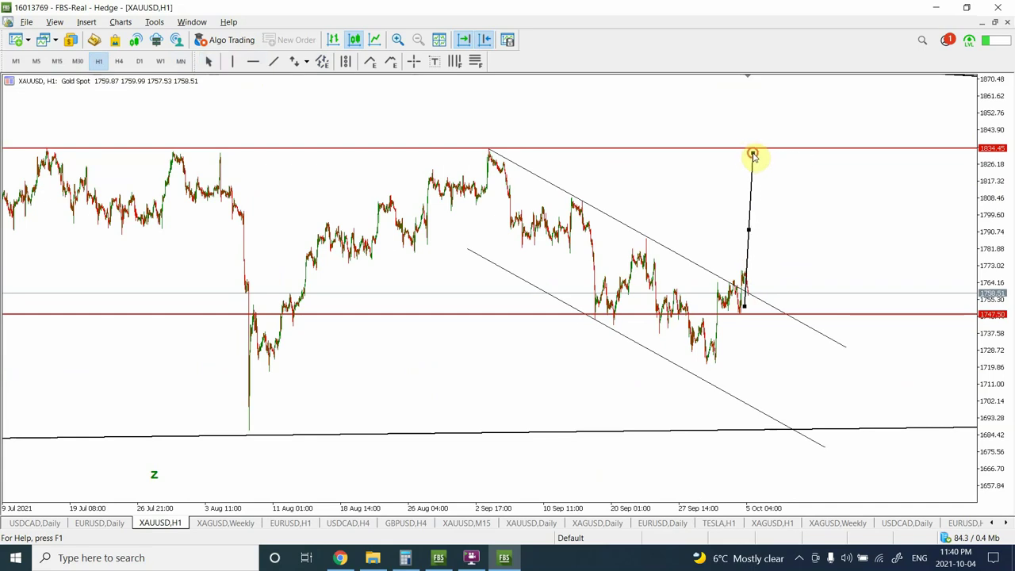
click(753, 152)
click(275, 62)
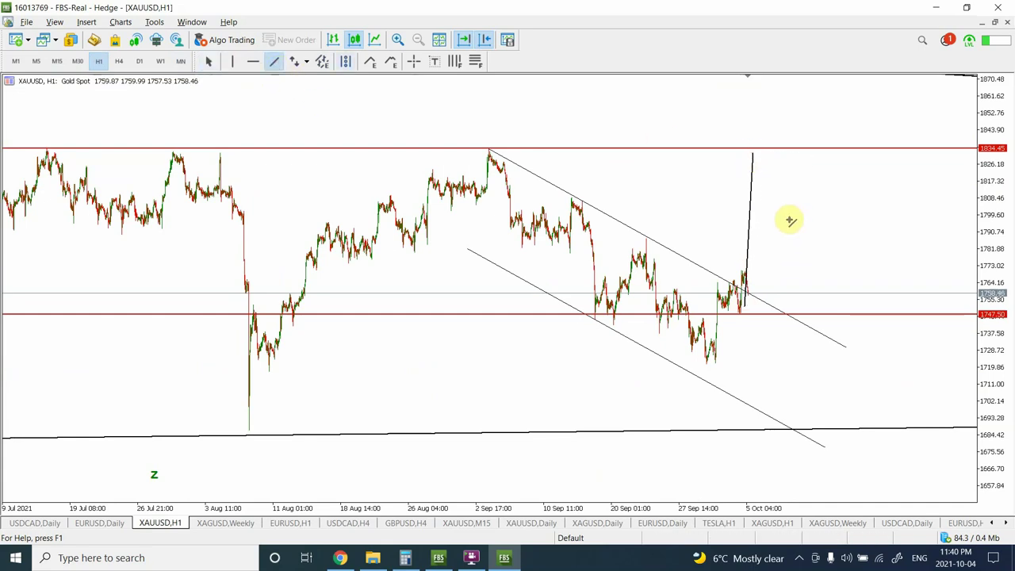
drag(755, 155, 785, 204)
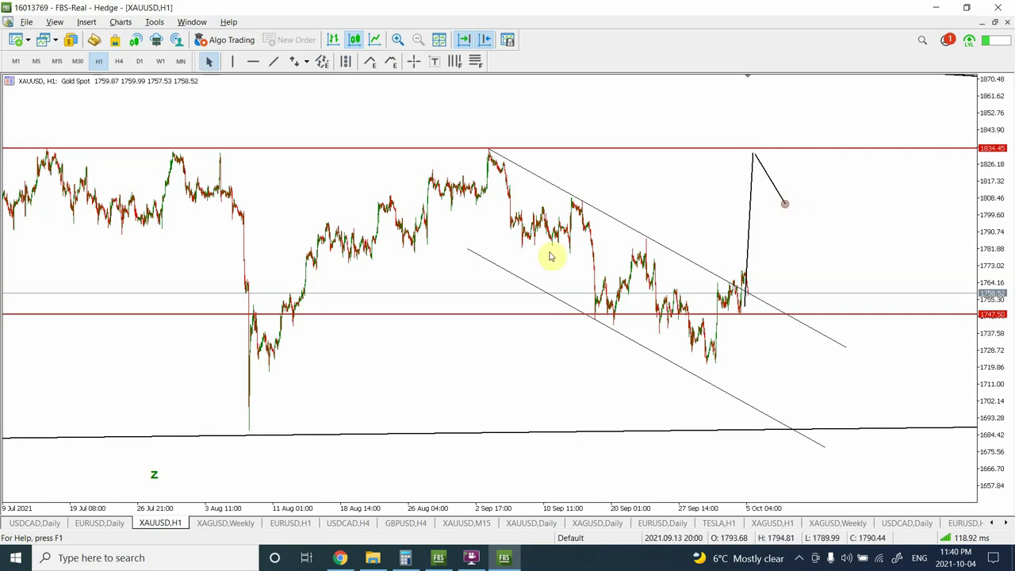
Place a horizontal line between the two existing ones, at 1779.85, and deselect it.
click(253, 61)
click(587, 252)
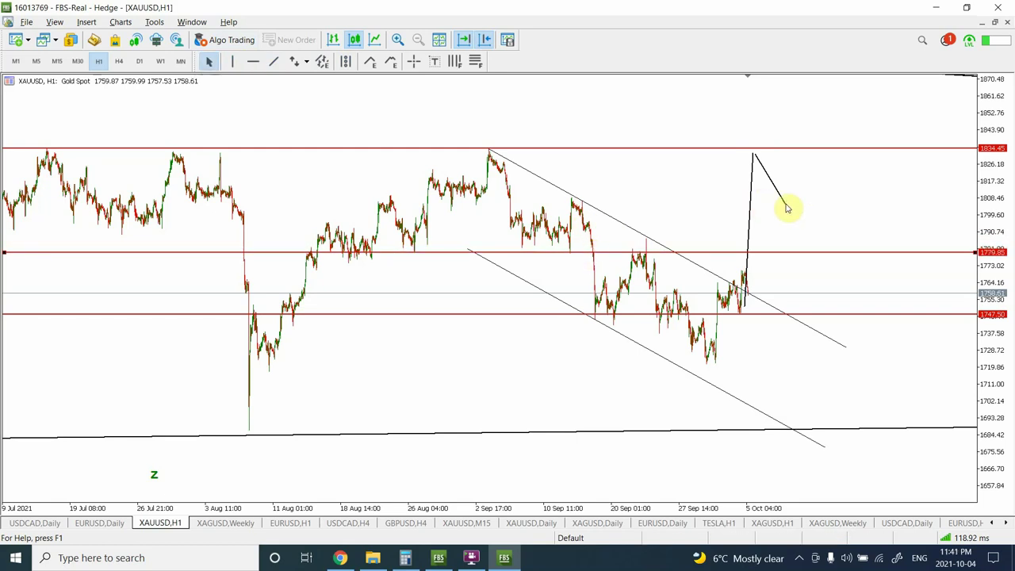
double_click(872, 254)
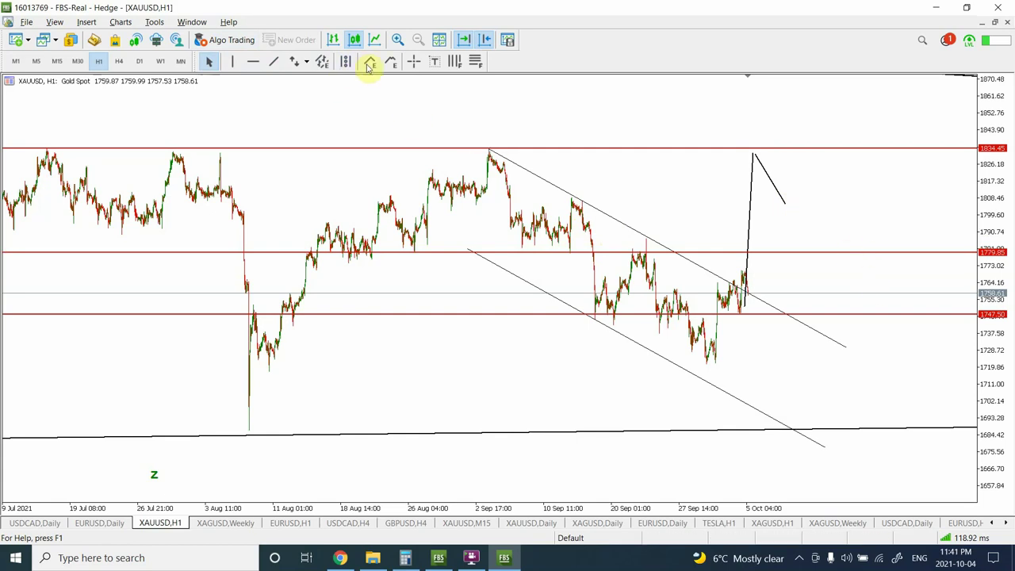
Draw a Fibonacci retracement from the late-September low up to the 1834.45 line, and move the middle horizontal line to its 50.0 level at 1777.63.
click(476, 65)
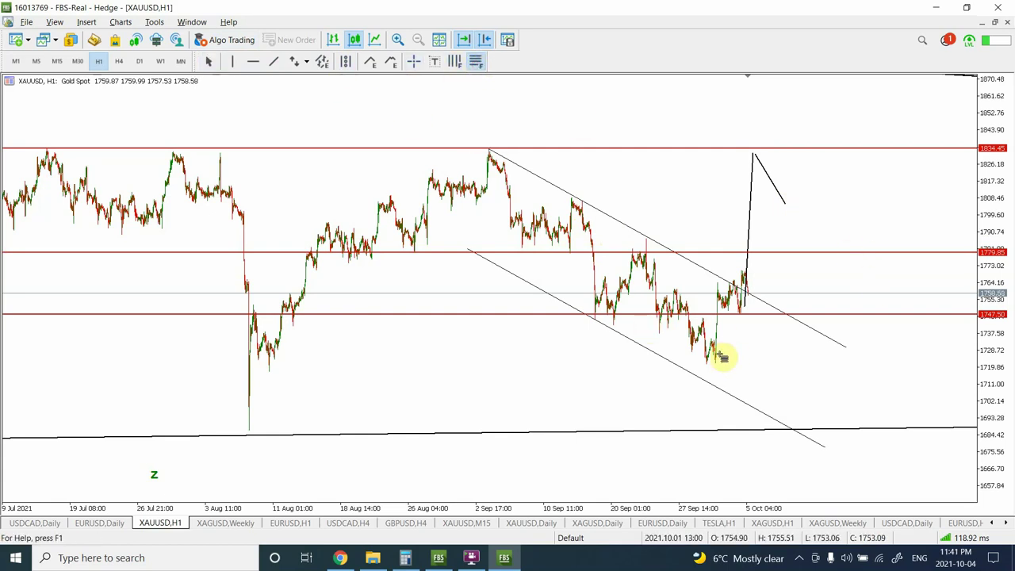
drag(707, 365, 835, 147)
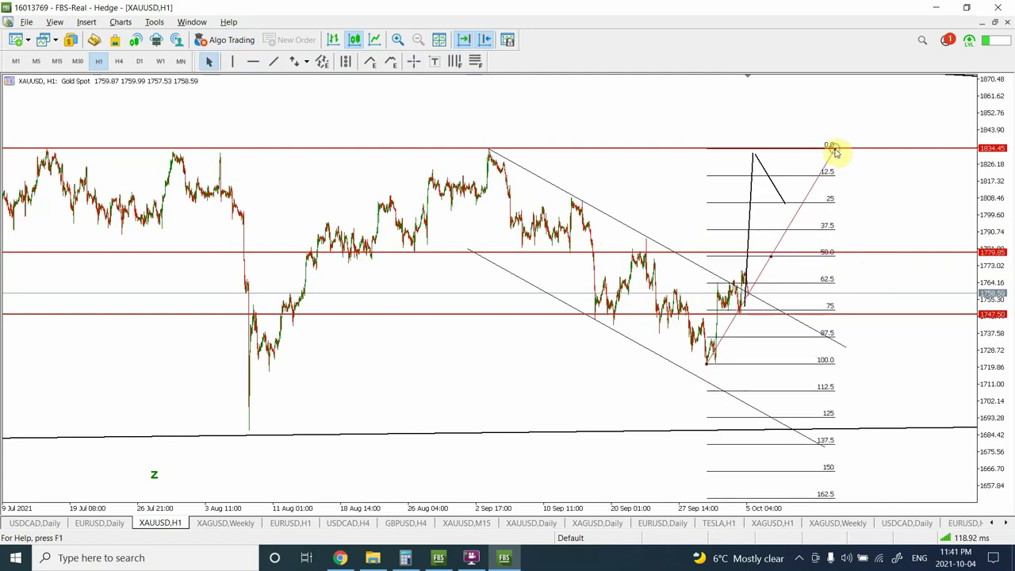
click(775, 254)
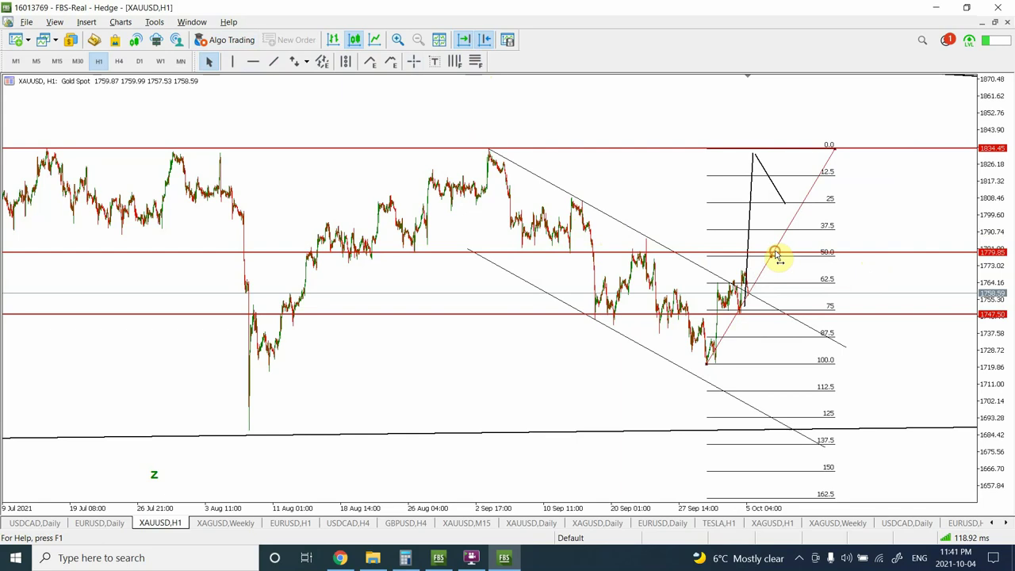
scroll(778, 255, up, 1)
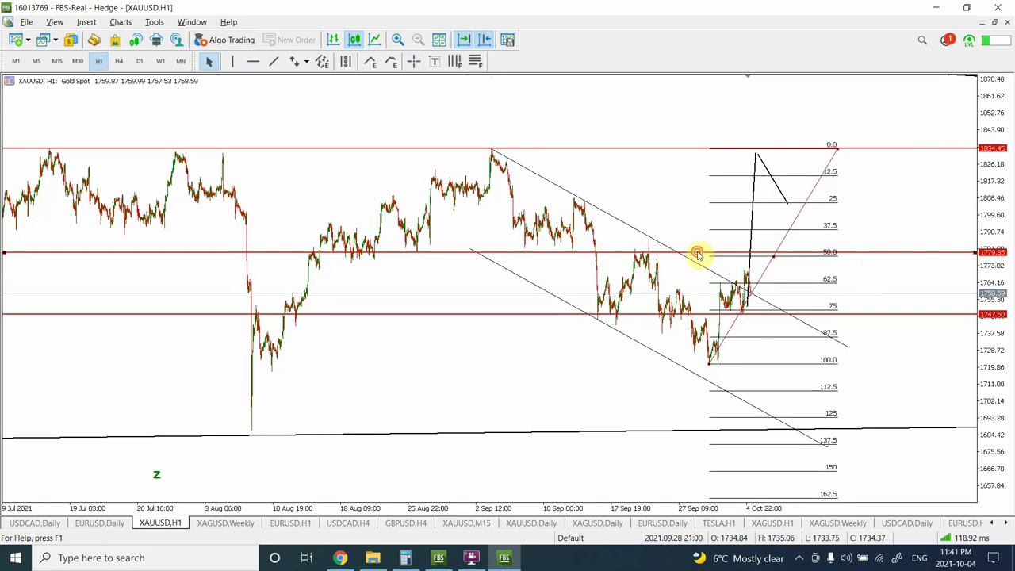
drag(697, 254, 698, 260)
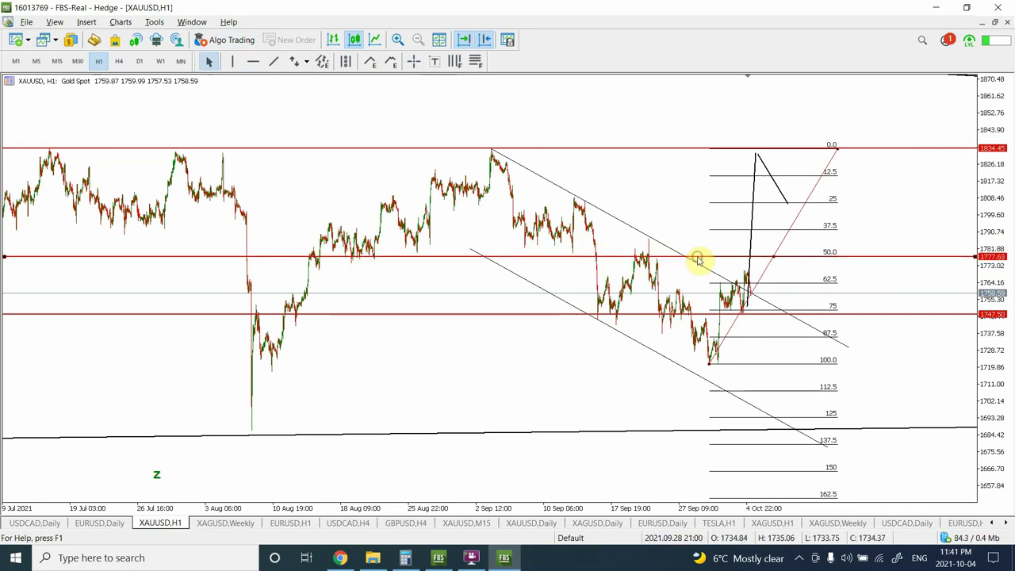
scroll(825, 256, down, 1)
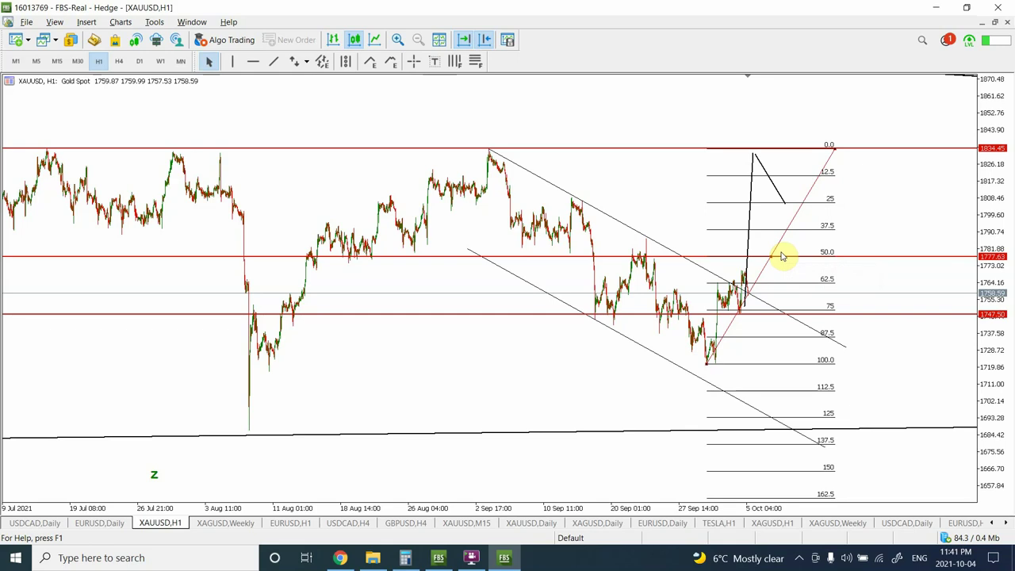
Reshape the projected path so the rising trendline reaches about 1870 and the pullback line falls from there to the 1834.45 line.
double_click(748, 190)
drag(753, 153, 748, 69)
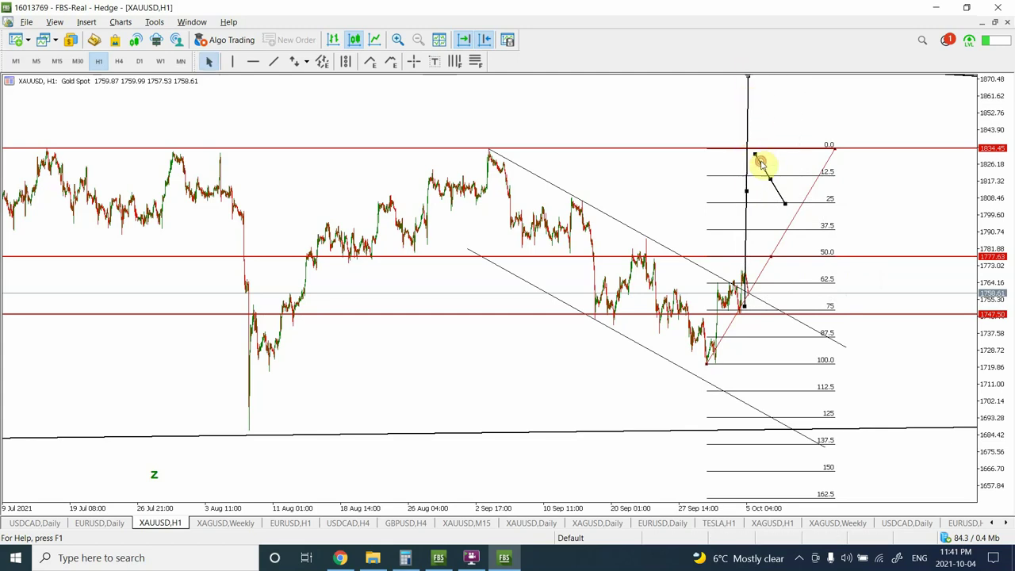
drag(755, 157, 749, 78)
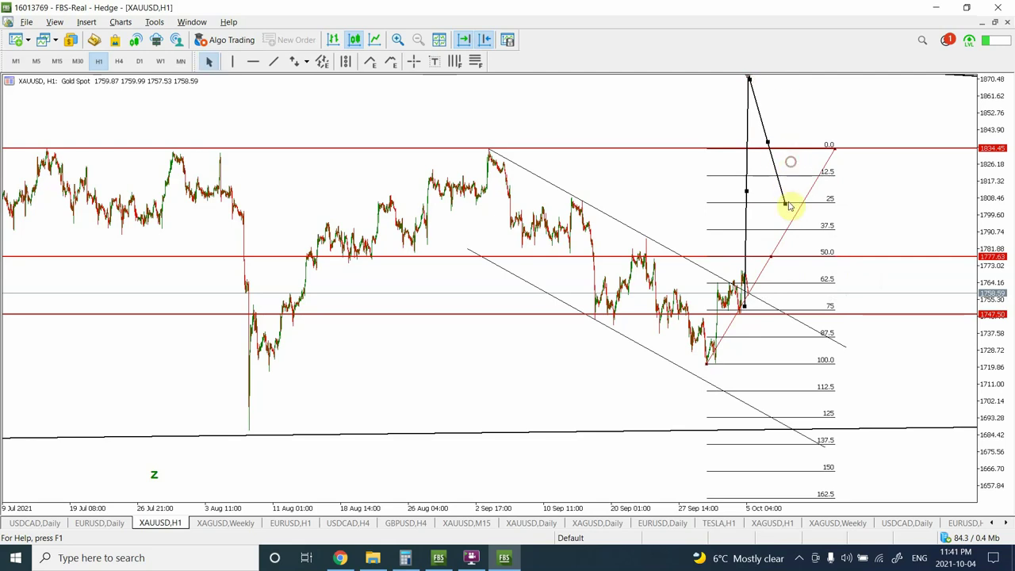
drag(786, 204, 789, 149)
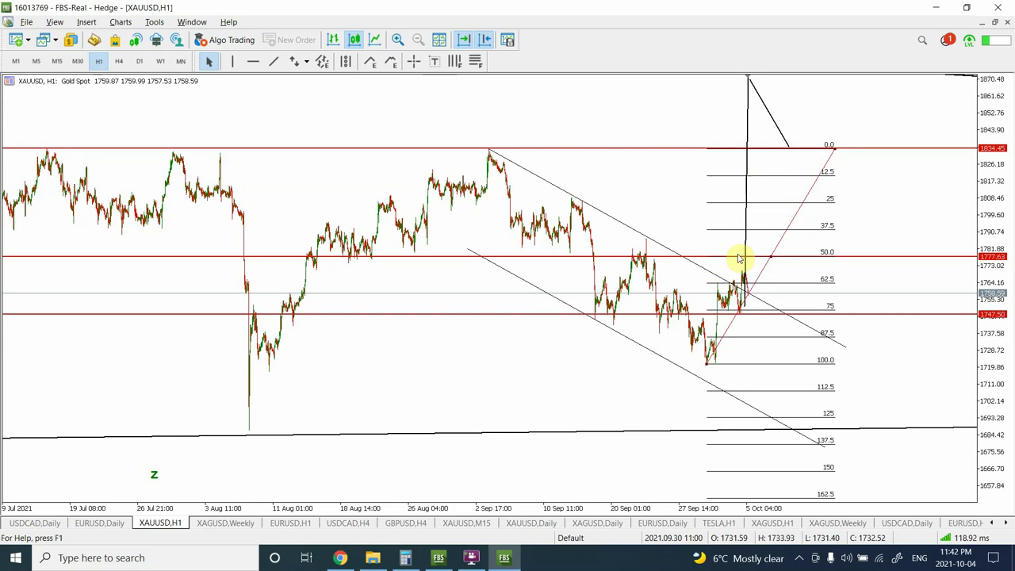
Delete the Fibonacci retracement and, on M15, place an Elliott motive wave along the rally from the late-September low, ending with point (5) at about 1807.
key(Delete)
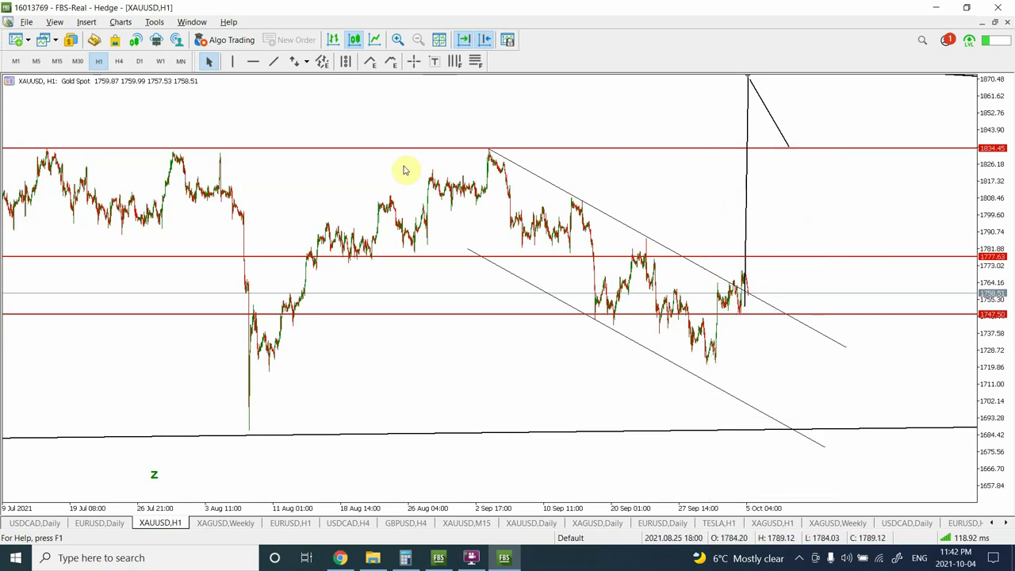
click(57, 62)
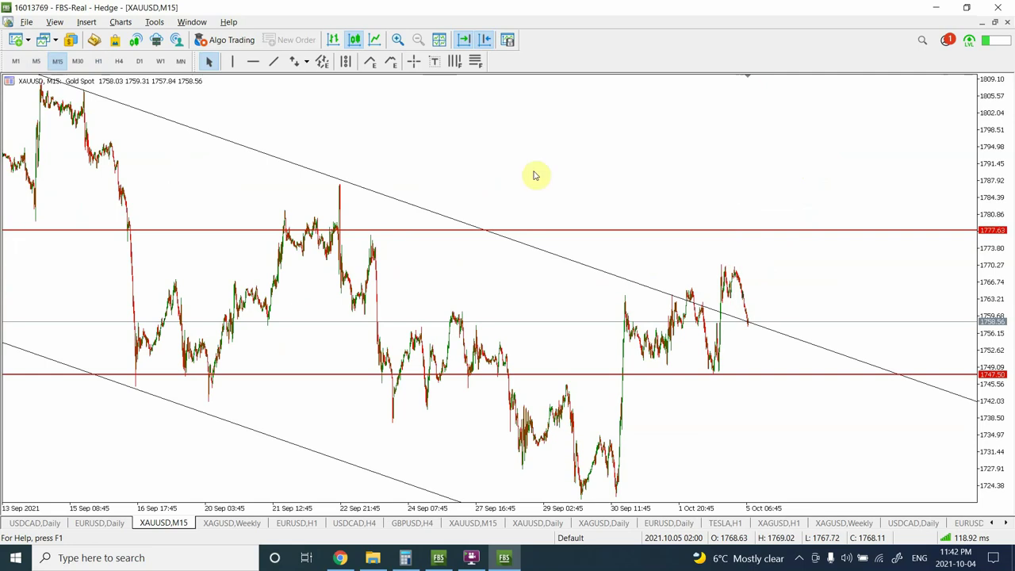
click(391, 67)
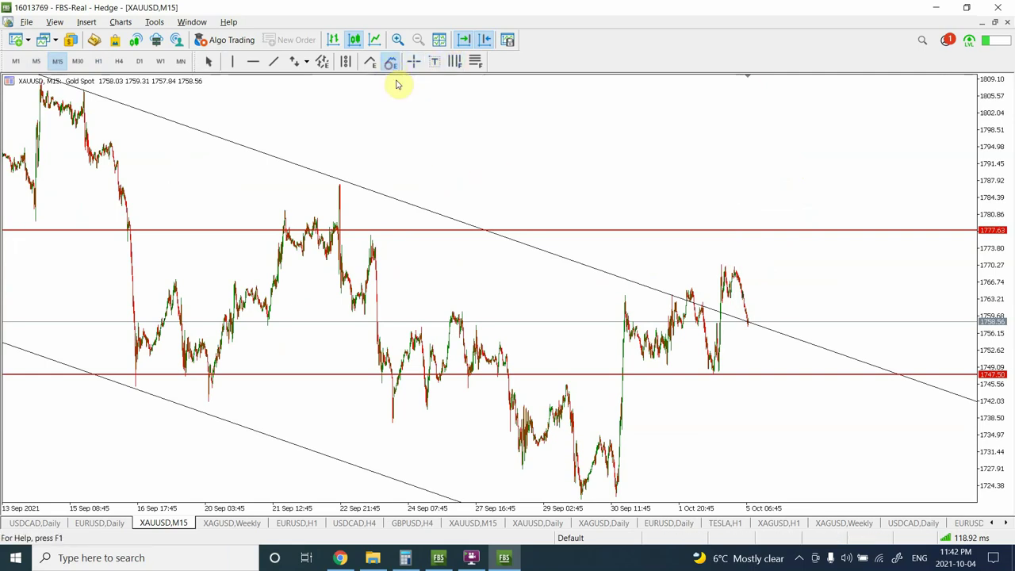
click(593, 432)
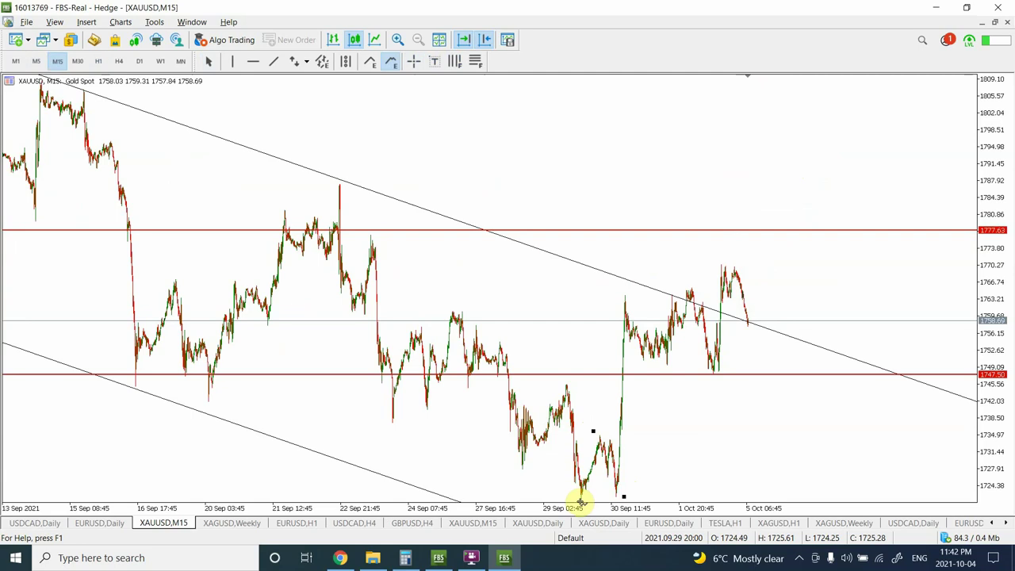
click(615, 293)
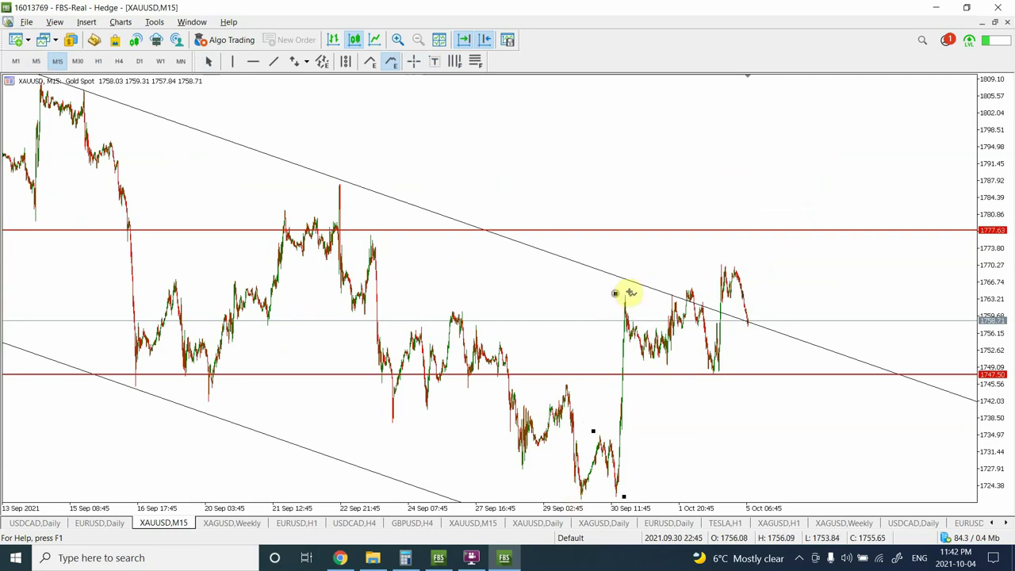
click(715, 384)
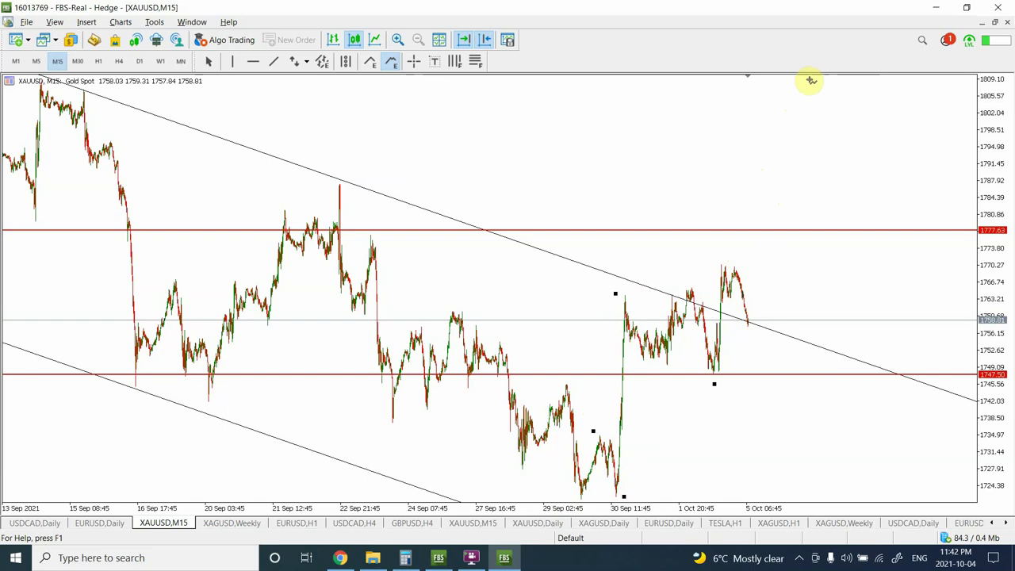
click(798, 90)
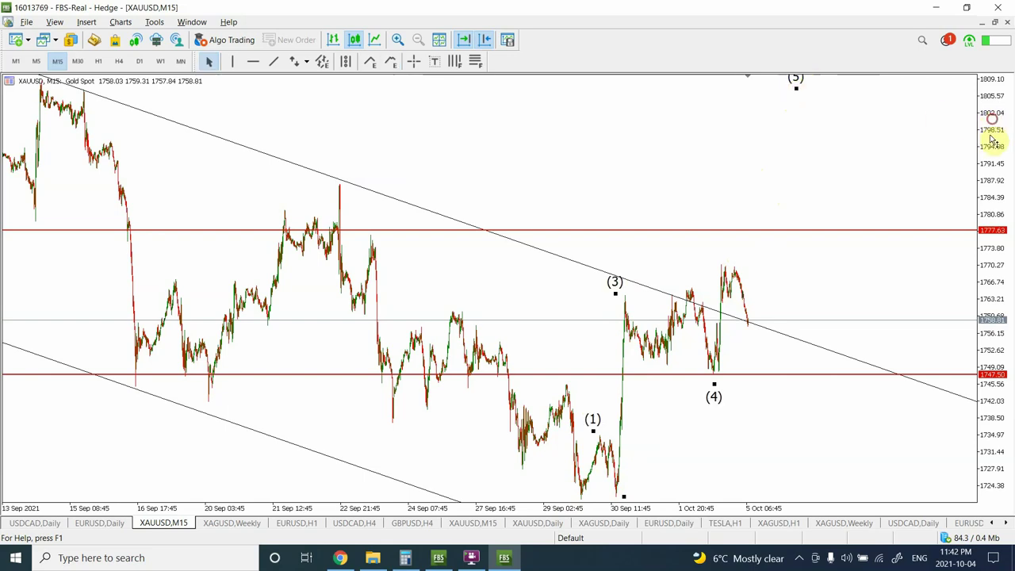
Compress the price scale, move point (5) of the Elliott motive wave to the 1834.45 line, and deselect the wave.
drag(994, 146, 990, 317)
drag(796, 196, 764, 128)
click(763, 129)
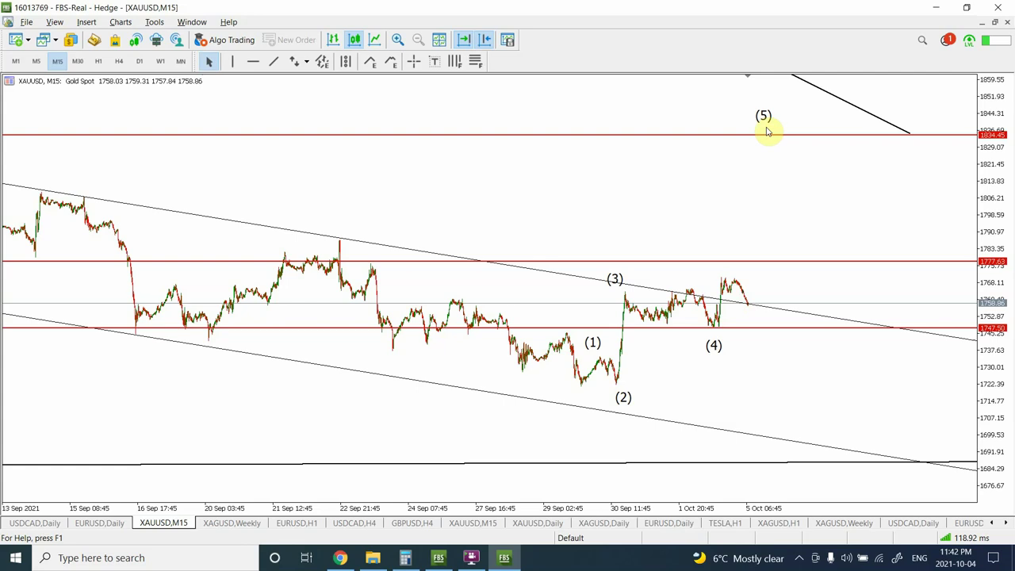
click(764, 119)
drag(766, 127, 767, 131)
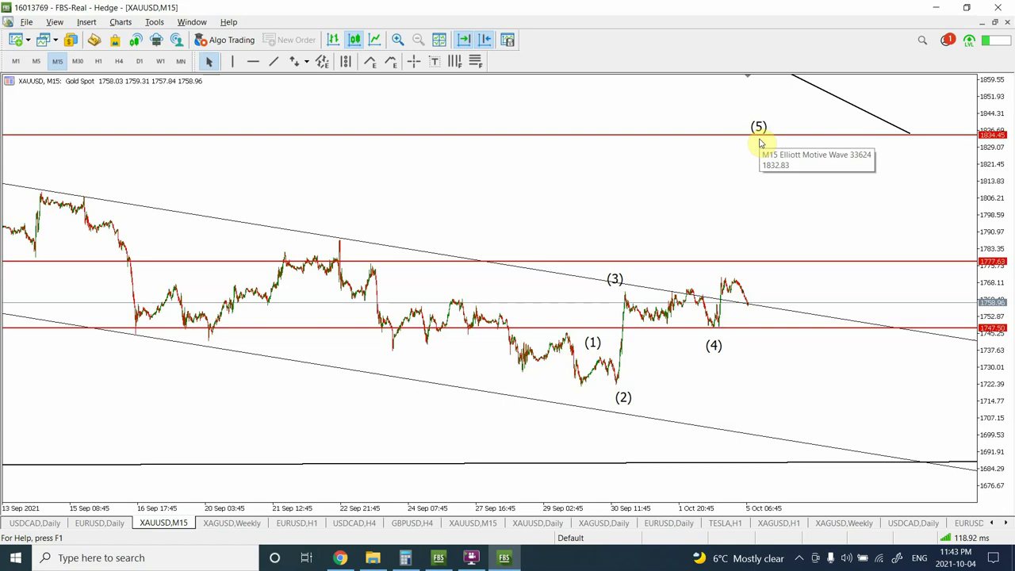
click(760, 180)
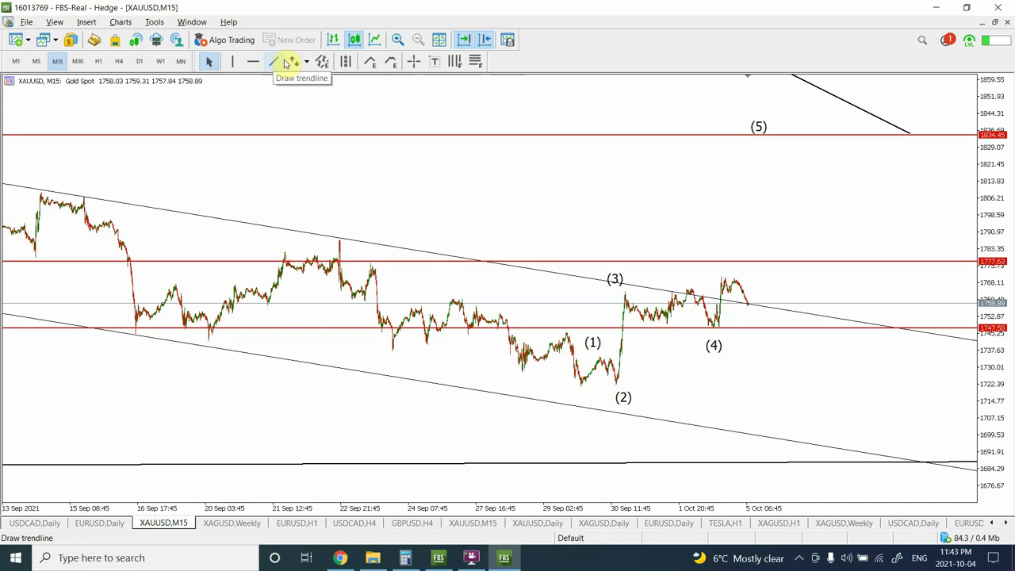
Place a second Elliott motive wave after point (4), with its five points at about 1772, 1754, 1814, 1801 and 1833.
click(391, 62)
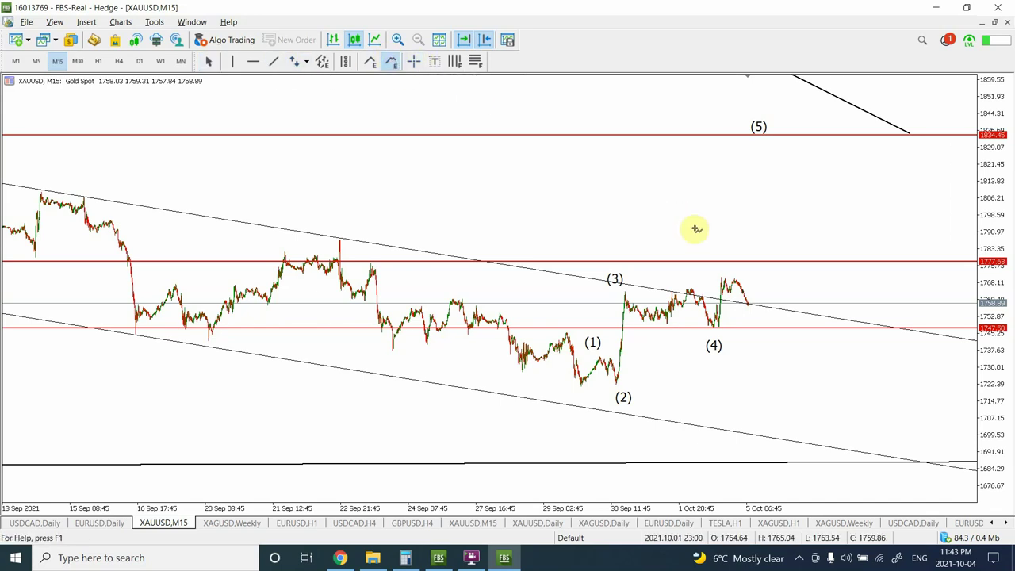
click(716, 275)
click(749, 313)
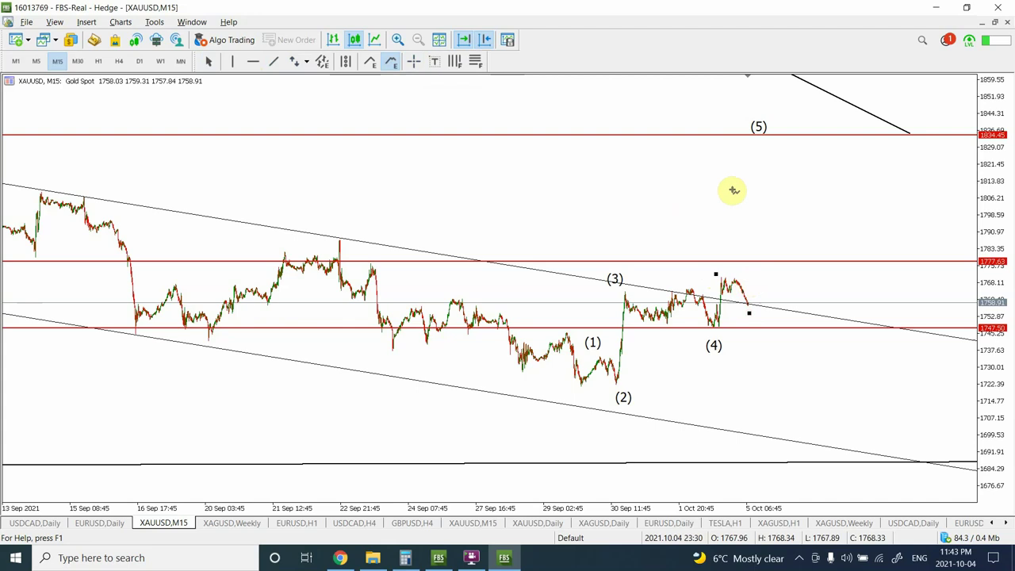
click(733, 181)
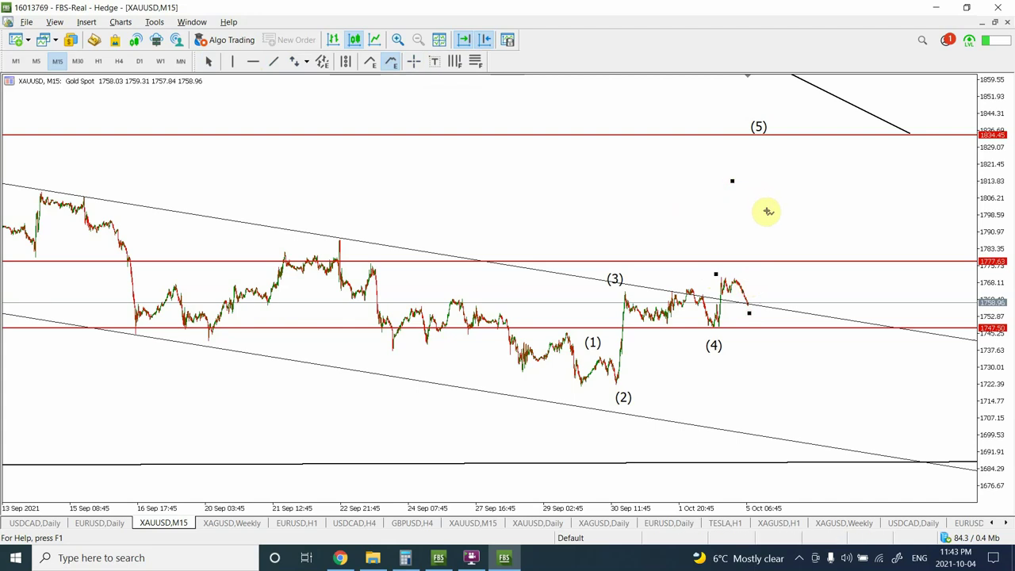
click(767, 210)
click(774, 138)
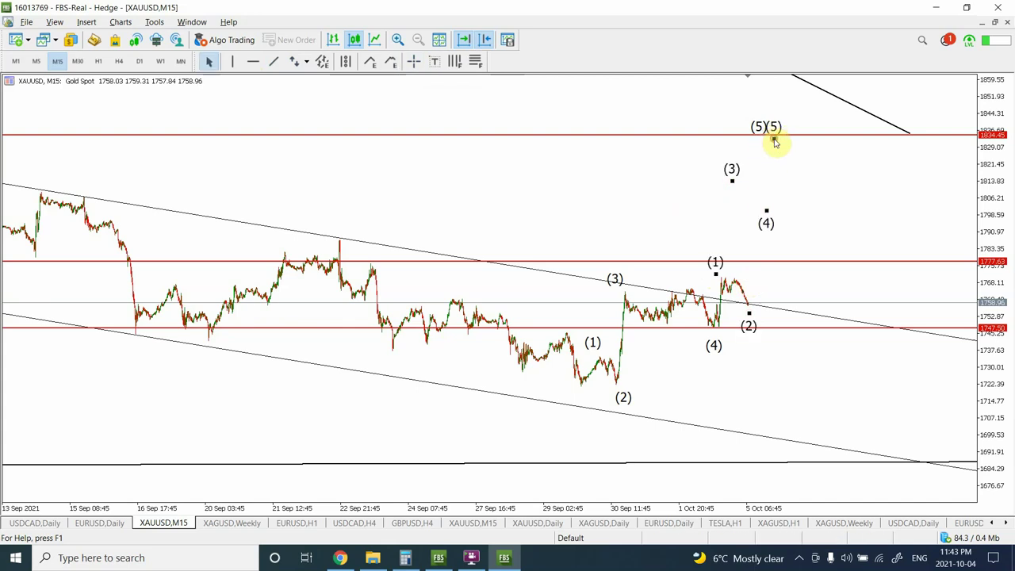
Set the degree of the second Elliott motive wave to Minor and deselect it.
right_click(733, 184)
click(761, 191)
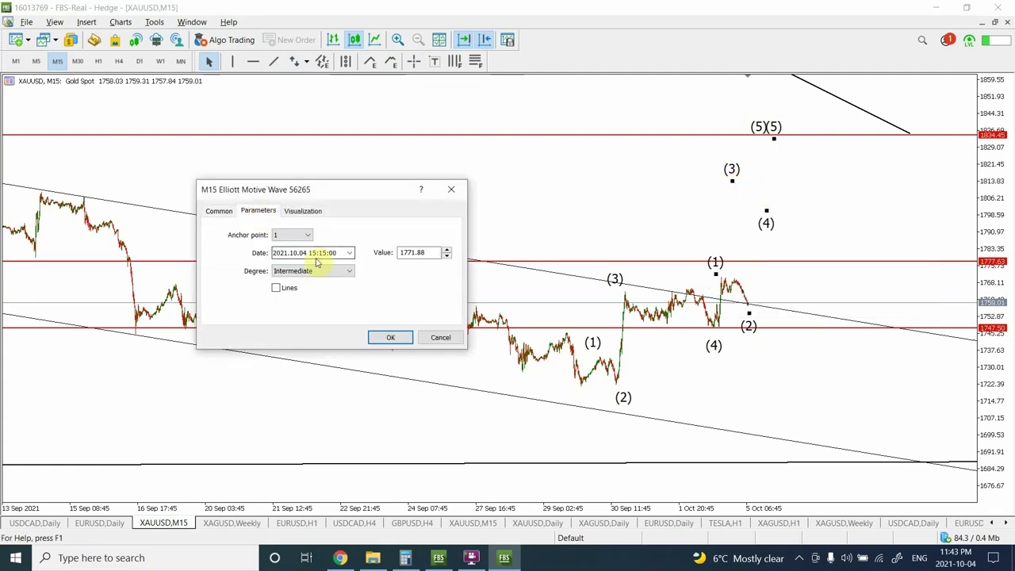
click(350, 271)
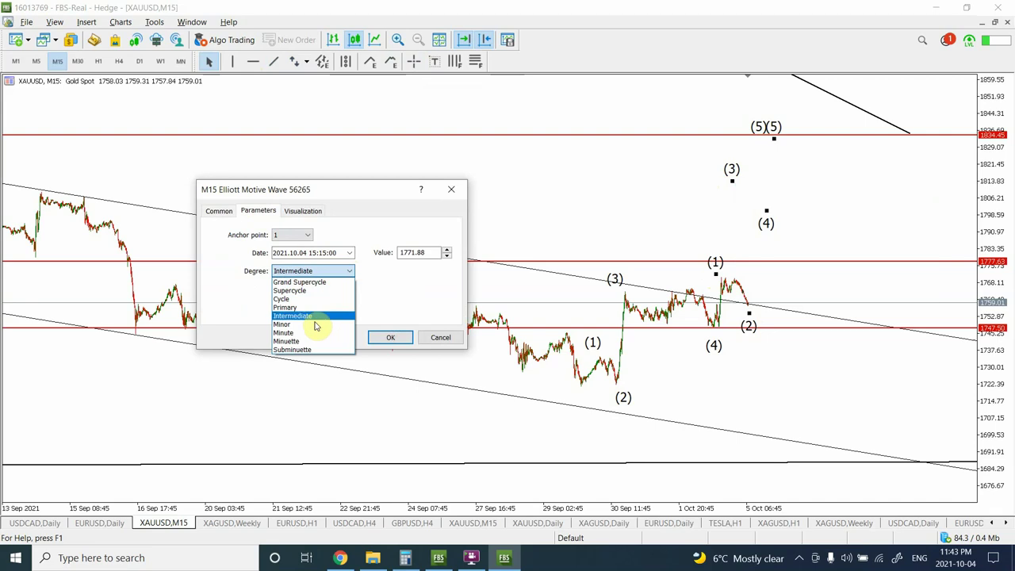
click(318, 325)
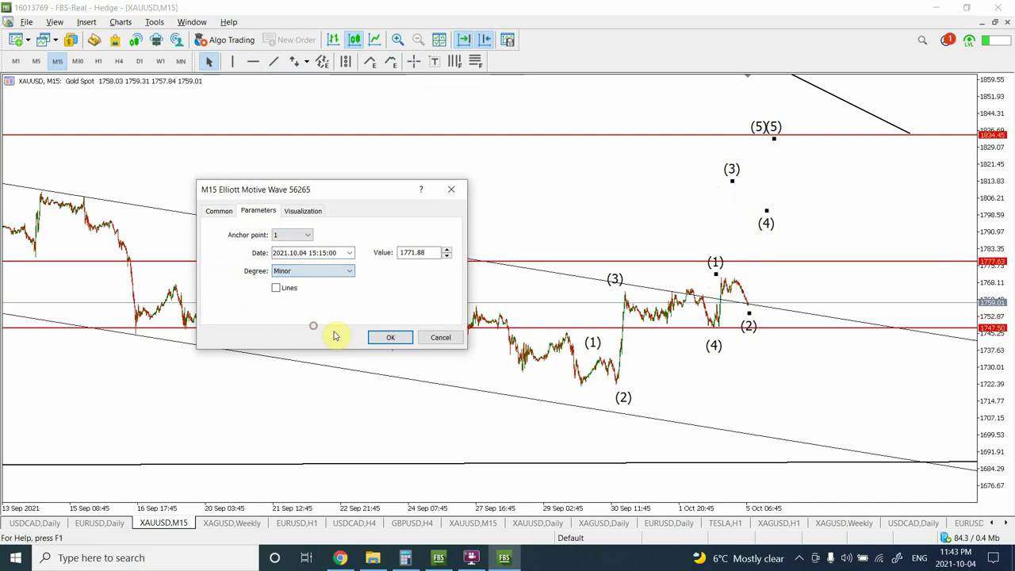
click(392, 339)
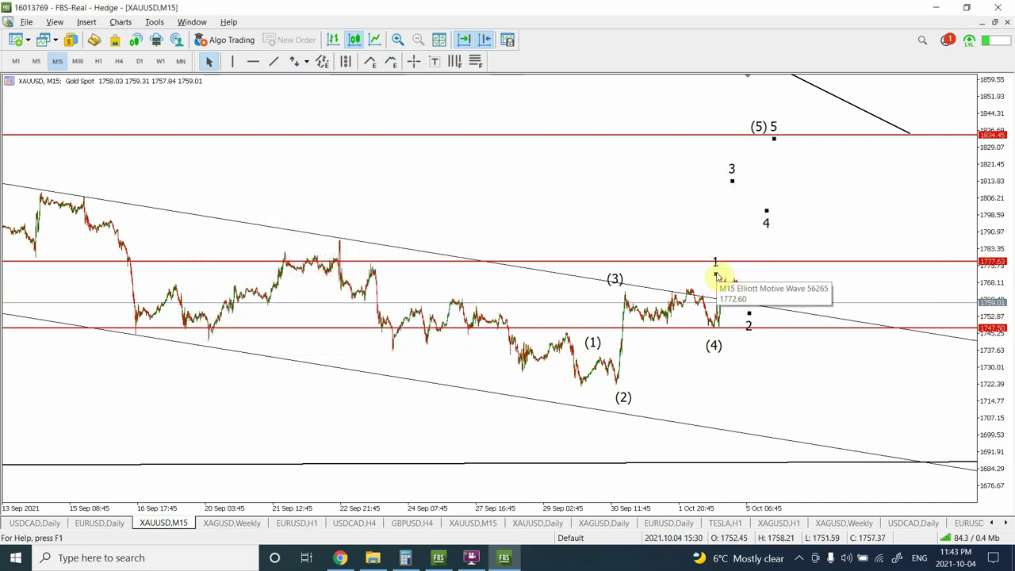
click(716, 275)
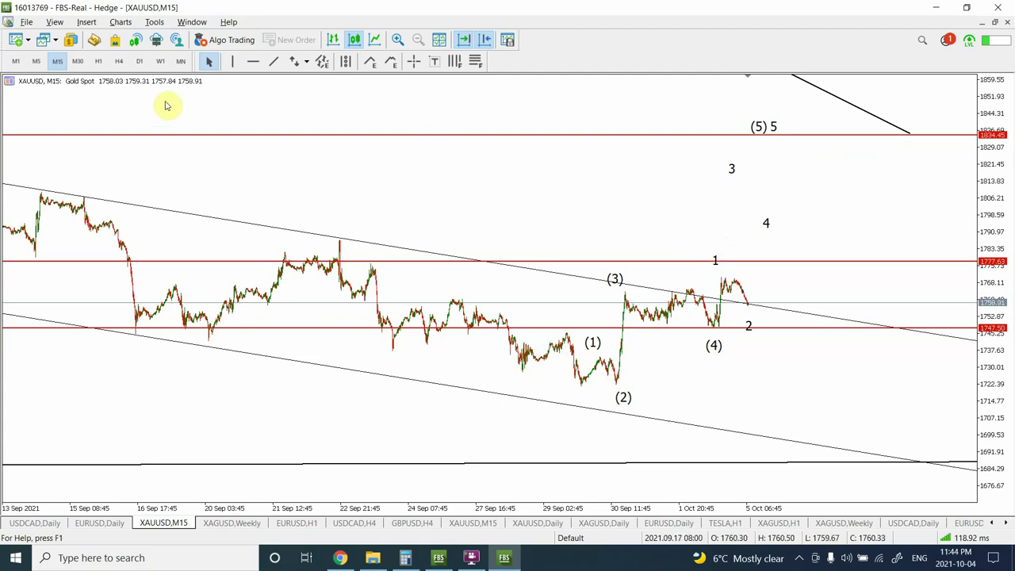
On the H1 timeframe, draw a steep falling trendline from just under the 1834.45 line to about 1761 and deselect it.
click(78, 62)
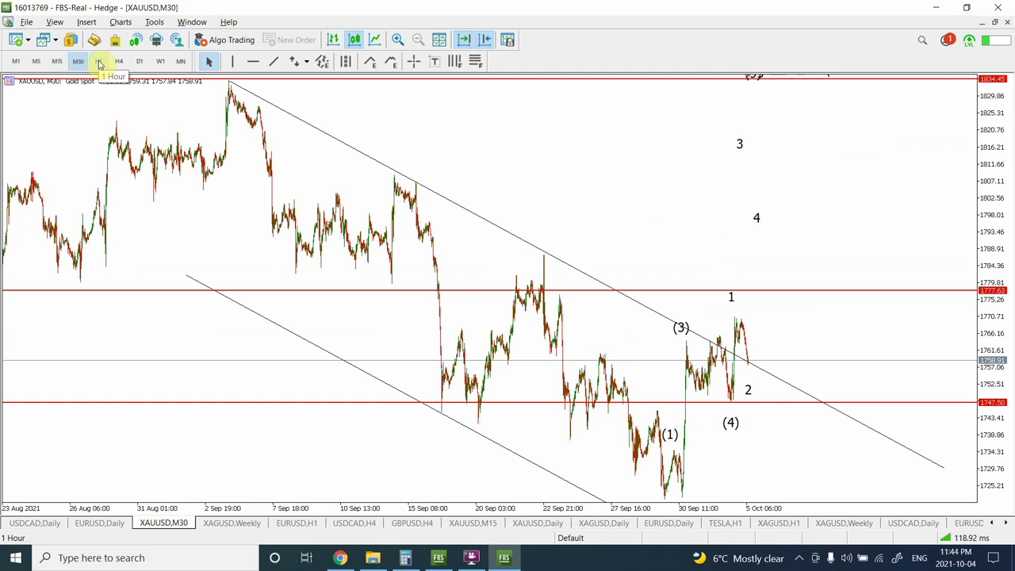
click(99, 63)
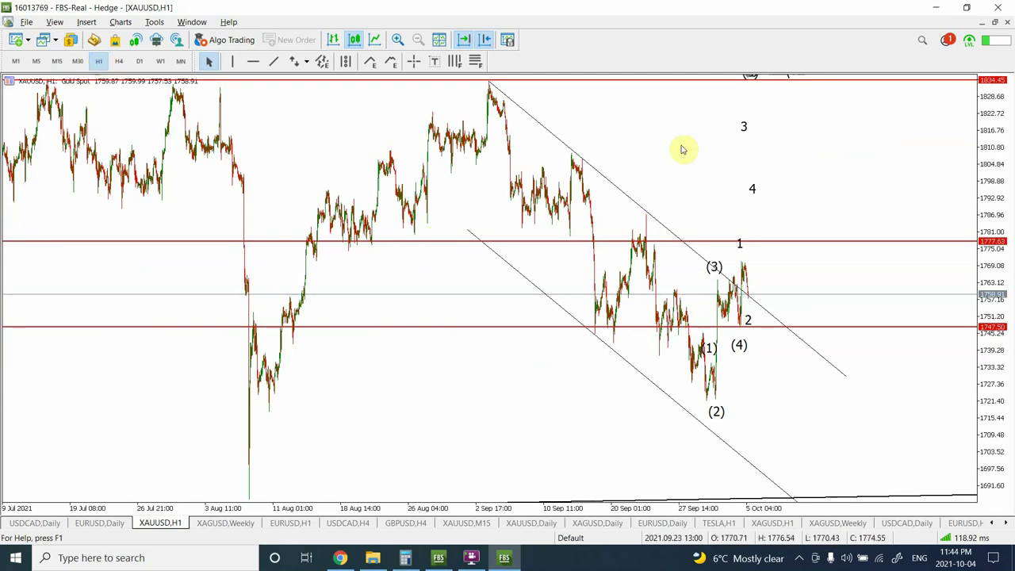
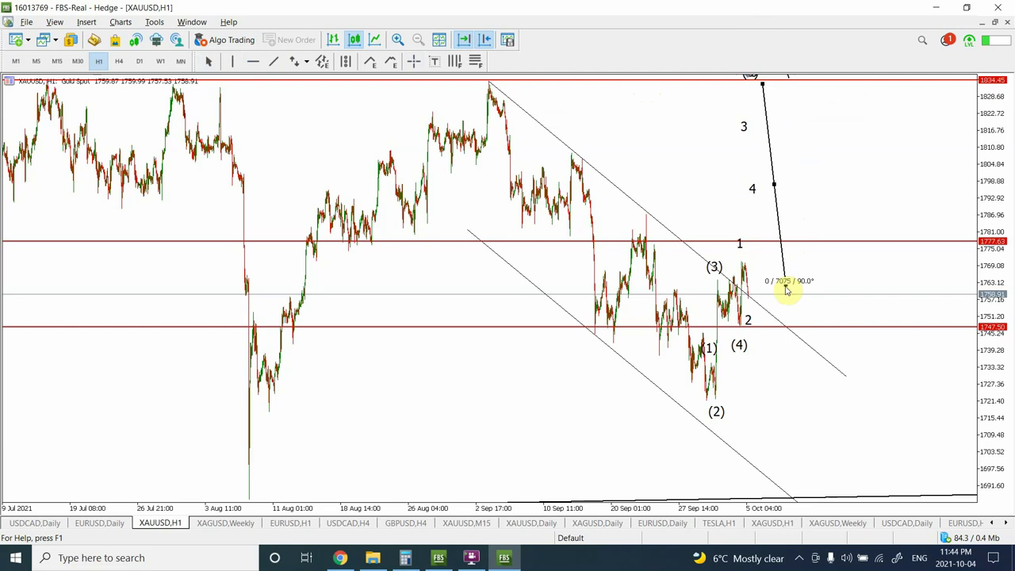
double_click(765, 85)
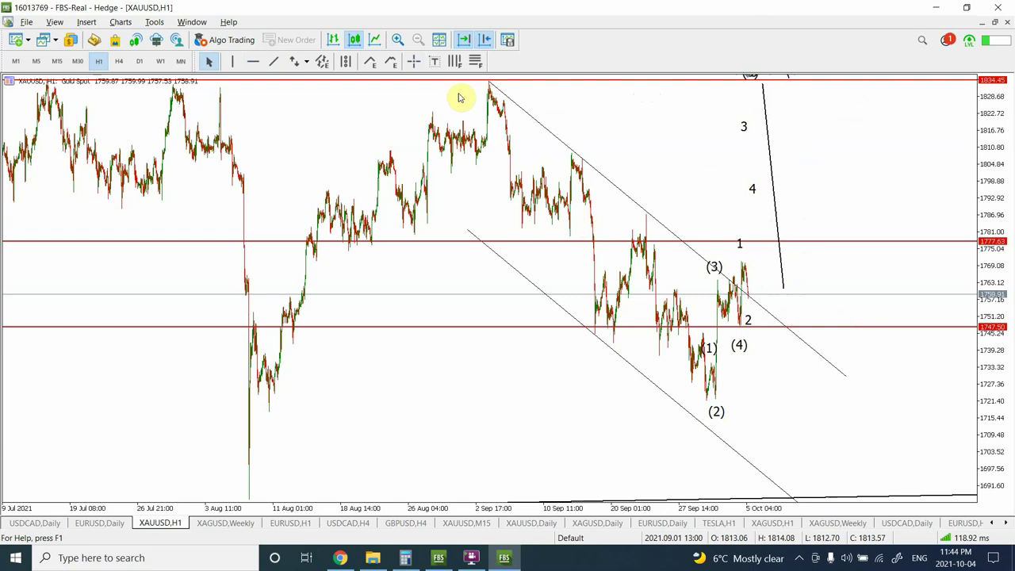
Draw a Fibonacci retracement from the late-September low to the 1834.45 line, and align the lower horizontal line and the falling trendline's end with its 62.5 level.
click(476, 61)
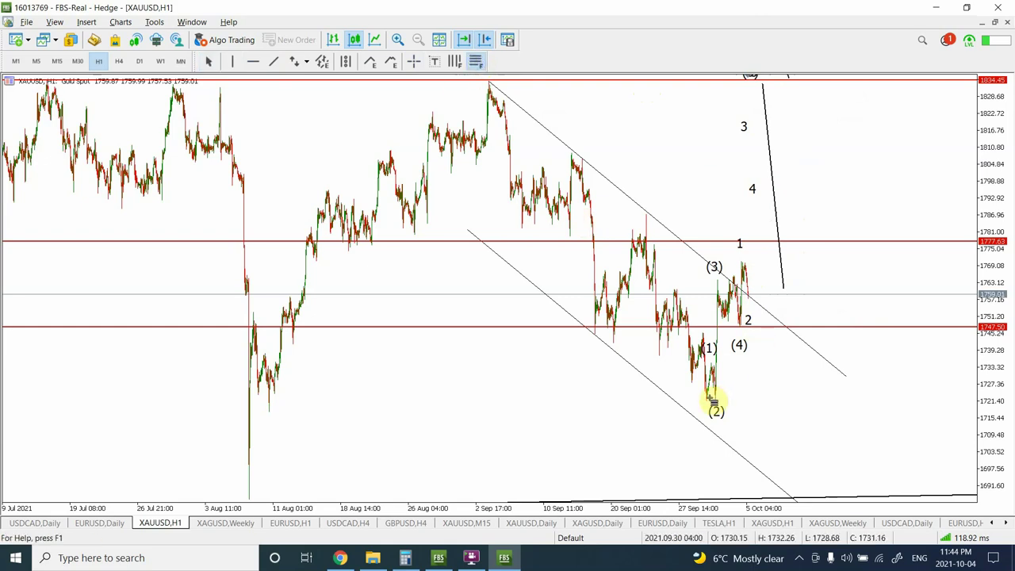
drag(708, 401, 861, 83)
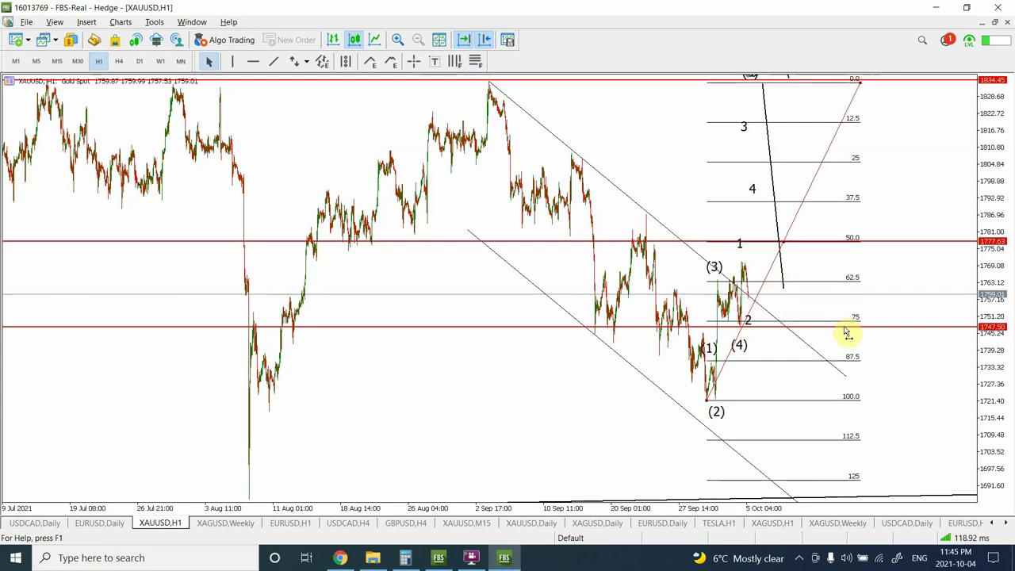
drag(847, 333, 861, 287)
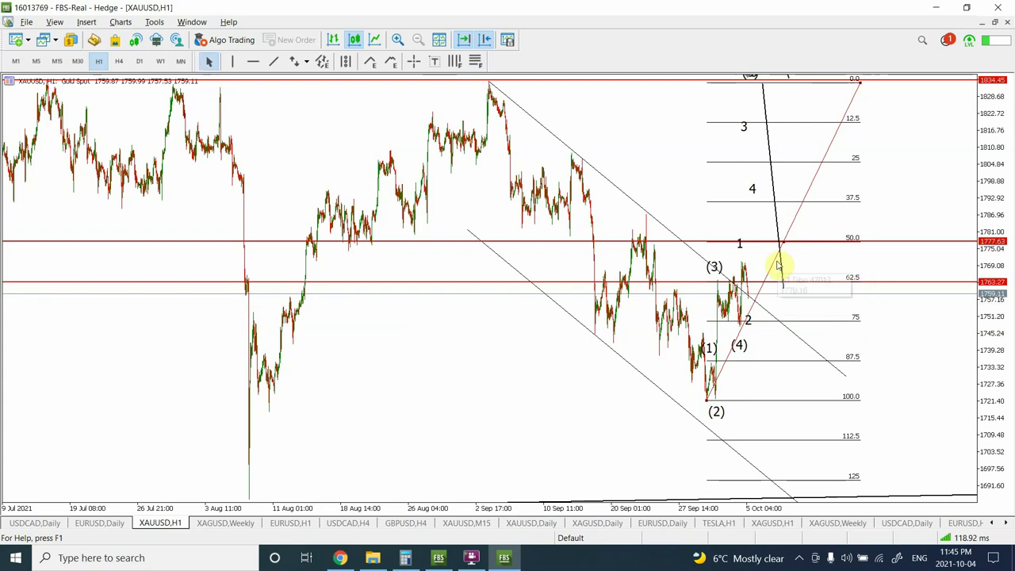
drag(783, 289, 786, 242)
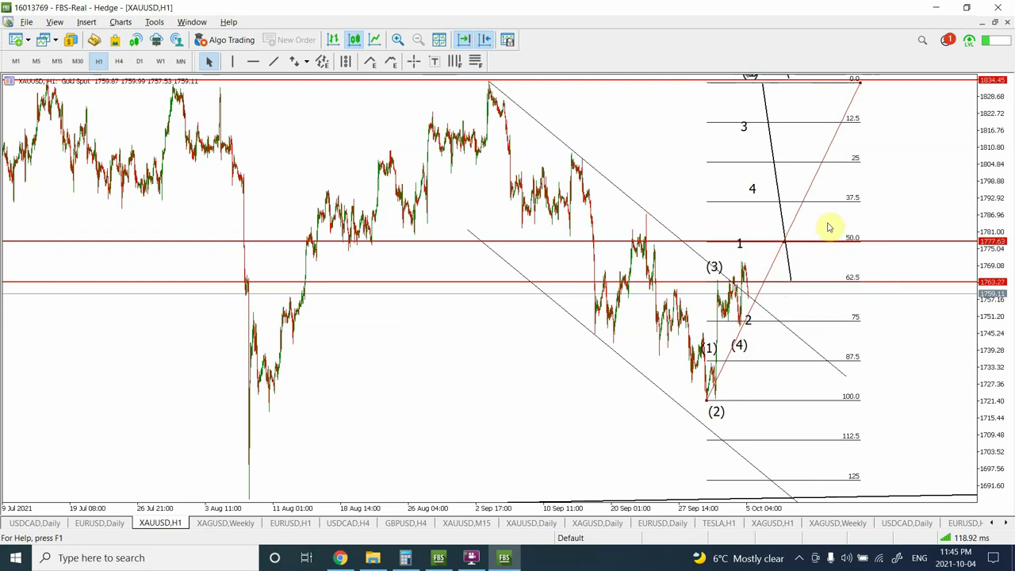